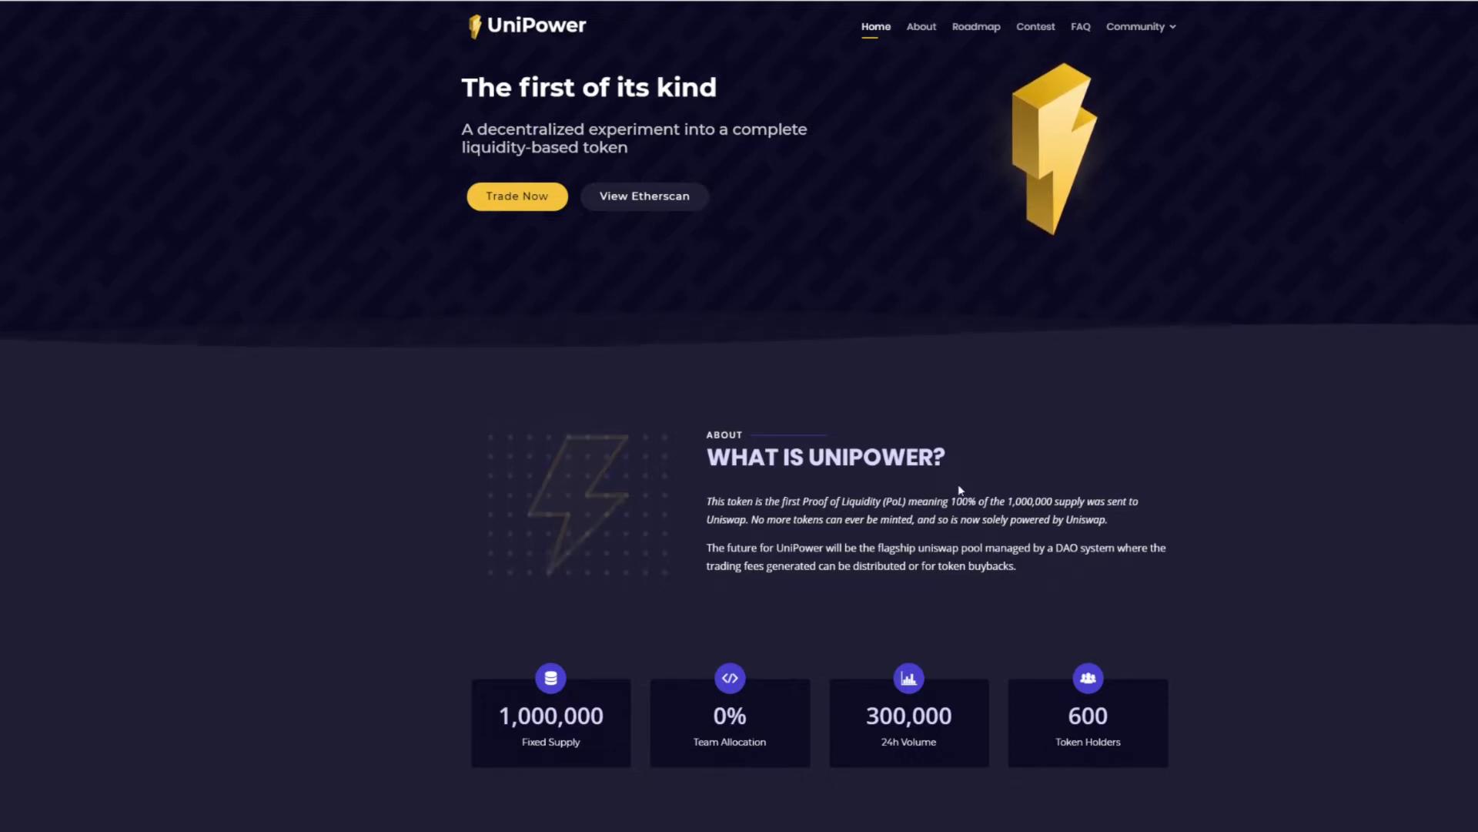
Look over the UniPower homepage introduction and open the POWER token's trading page on Uniswap
{"action": "scroll", "coordinate": [841, 458], "scroll_direction": "down", "scroll_amount": 3}
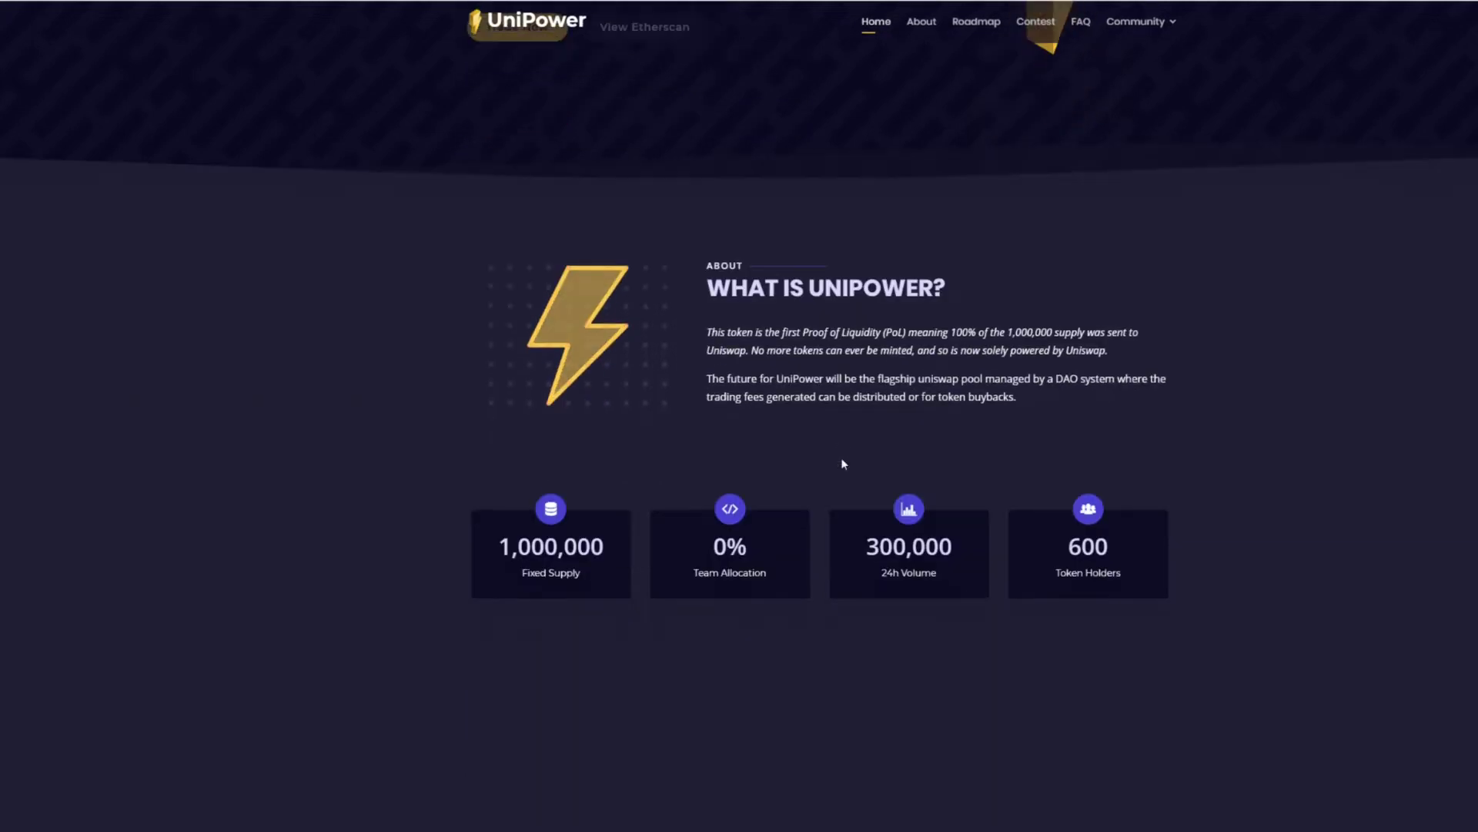
{"action": "scroll", "coordinate": [845, 462], "scroll_direction": "up", "scroll_amount": 4}
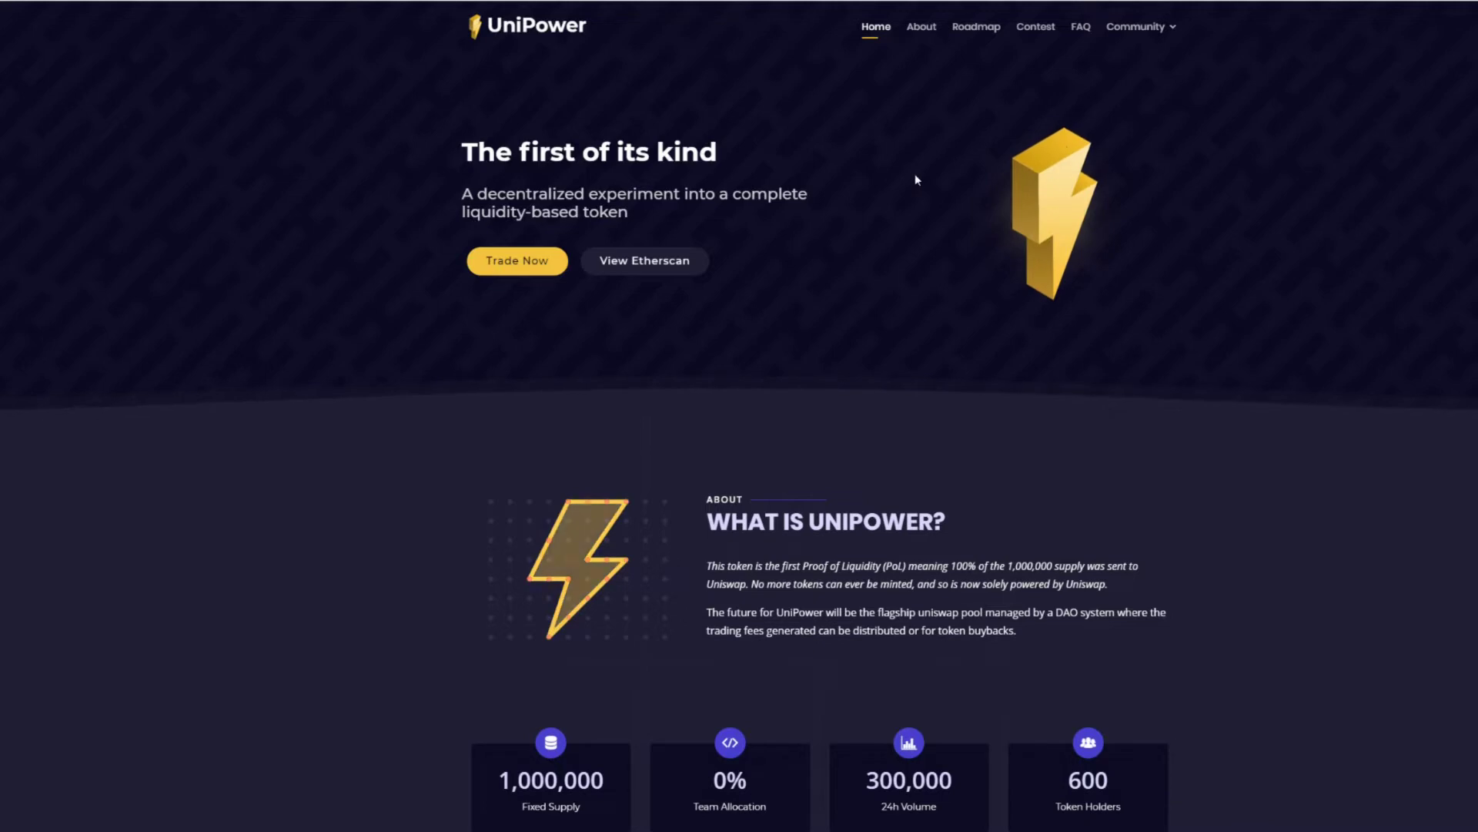
{"action": "left_click", "coordinate": [523, 267]}
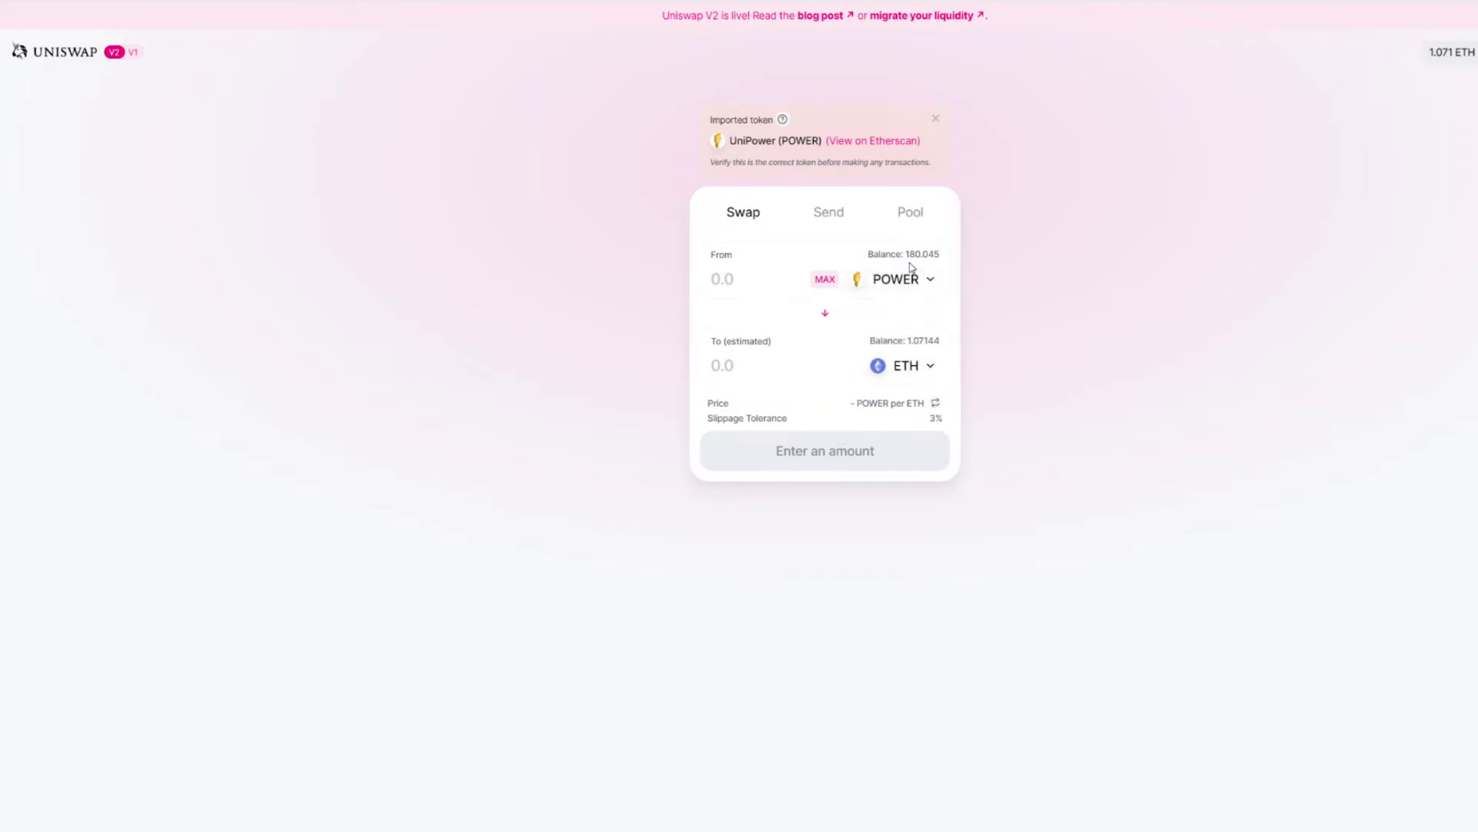
Preview a swap of 10000 POWER for ETH and clear the amount
{"action": "left_click", "coordinate": [709, 279]}
{"action": "type", "text": "1000000"}
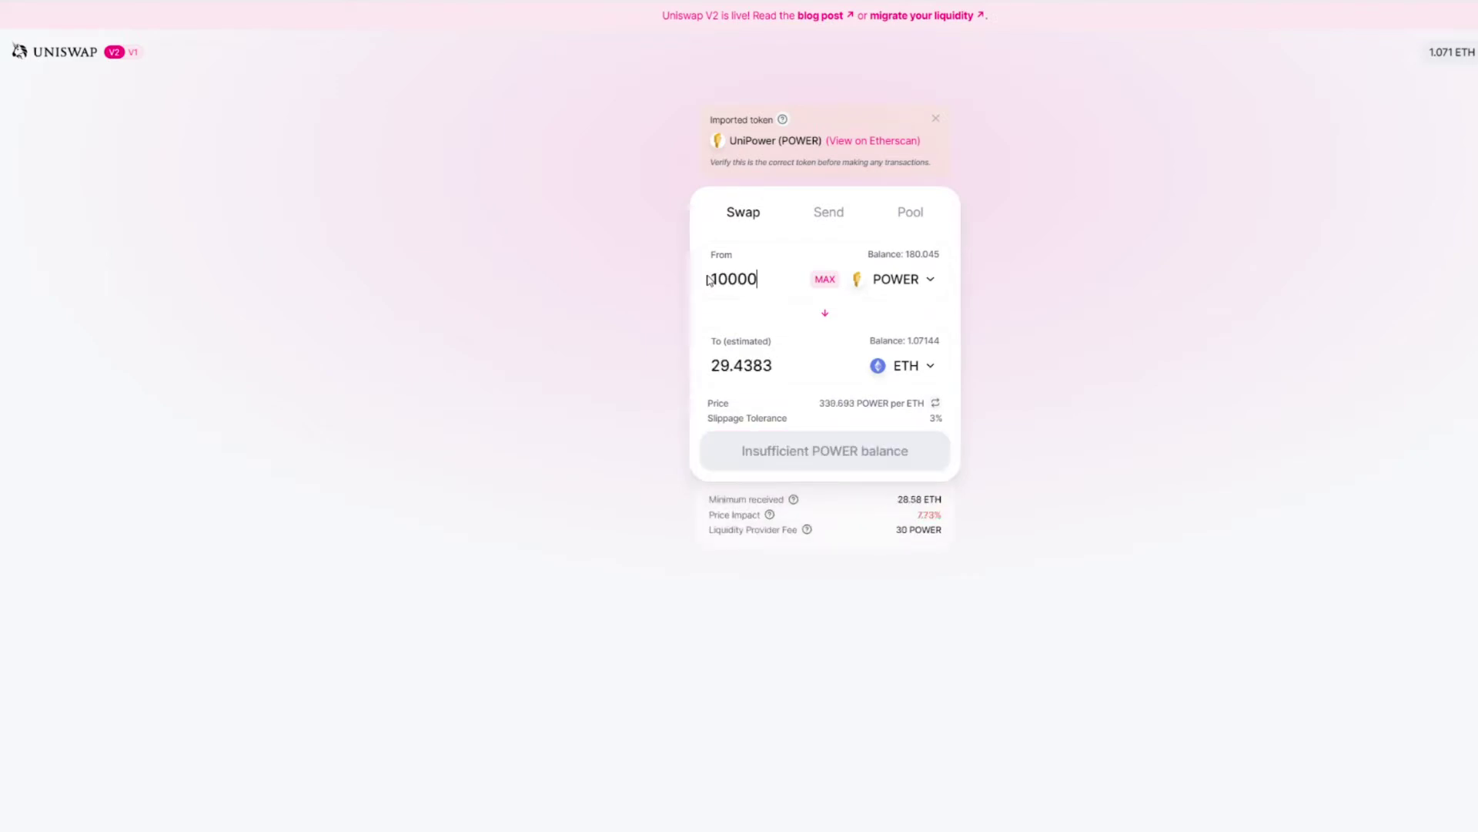
{"action": "key", "text": "BackSpace"}
{"action": "key", "text": "BackSpace"}
{"action": "key", "text": "BackSpace"}
{"action": "key", "text": "BackSpace"}
{"action": "key", "text": "BackSpace"}
{"action": "key", "text": "BackSpace"}
{"action": "key", "text": "BackSpace"}
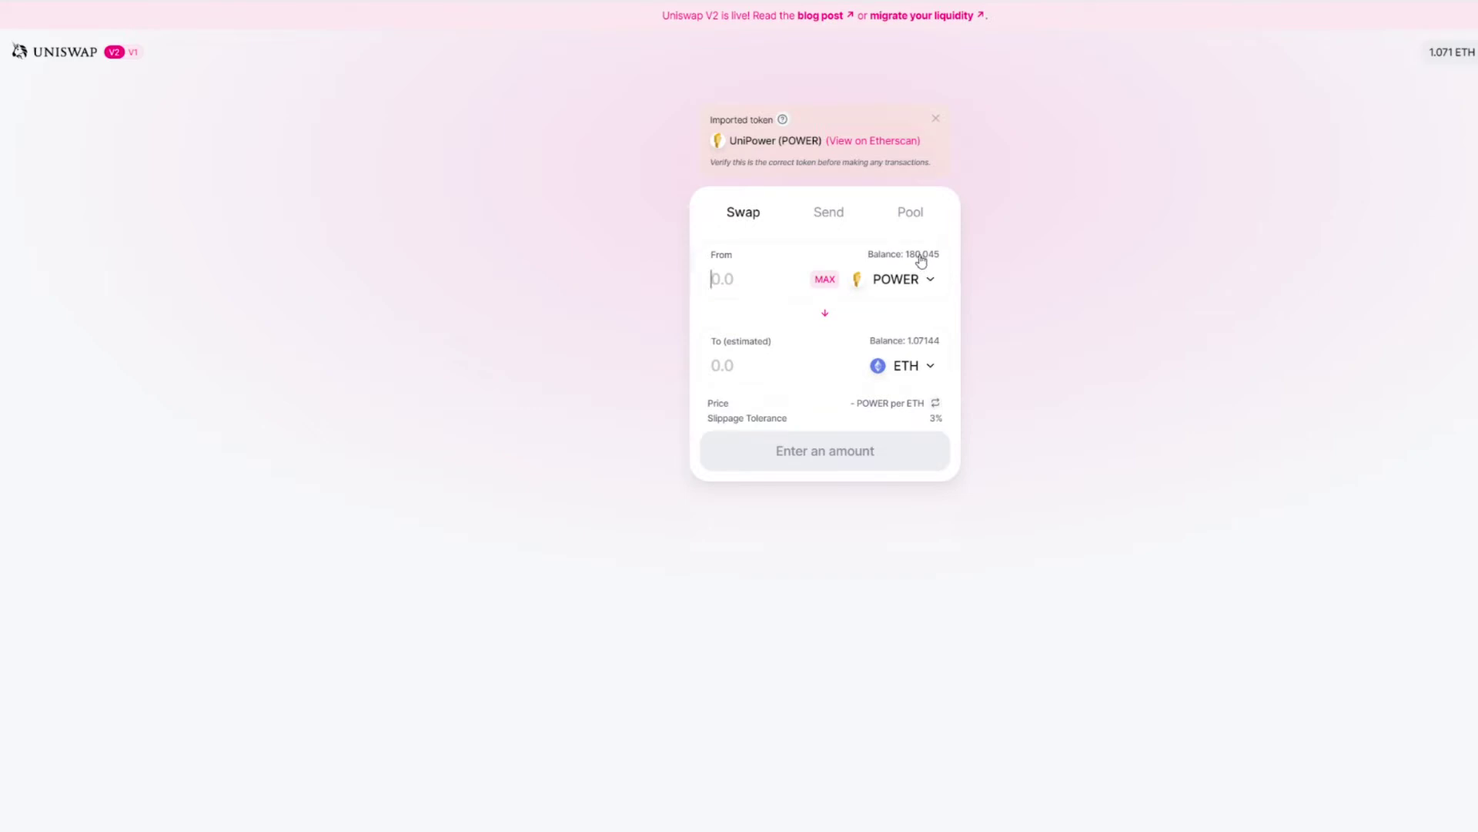
Preview the ETH estimates for swapping 10, 1 and 0.02 POWER
{"action": "left_click", "coordinate": [920, 258]}
{"action": "type", "text": "10"}
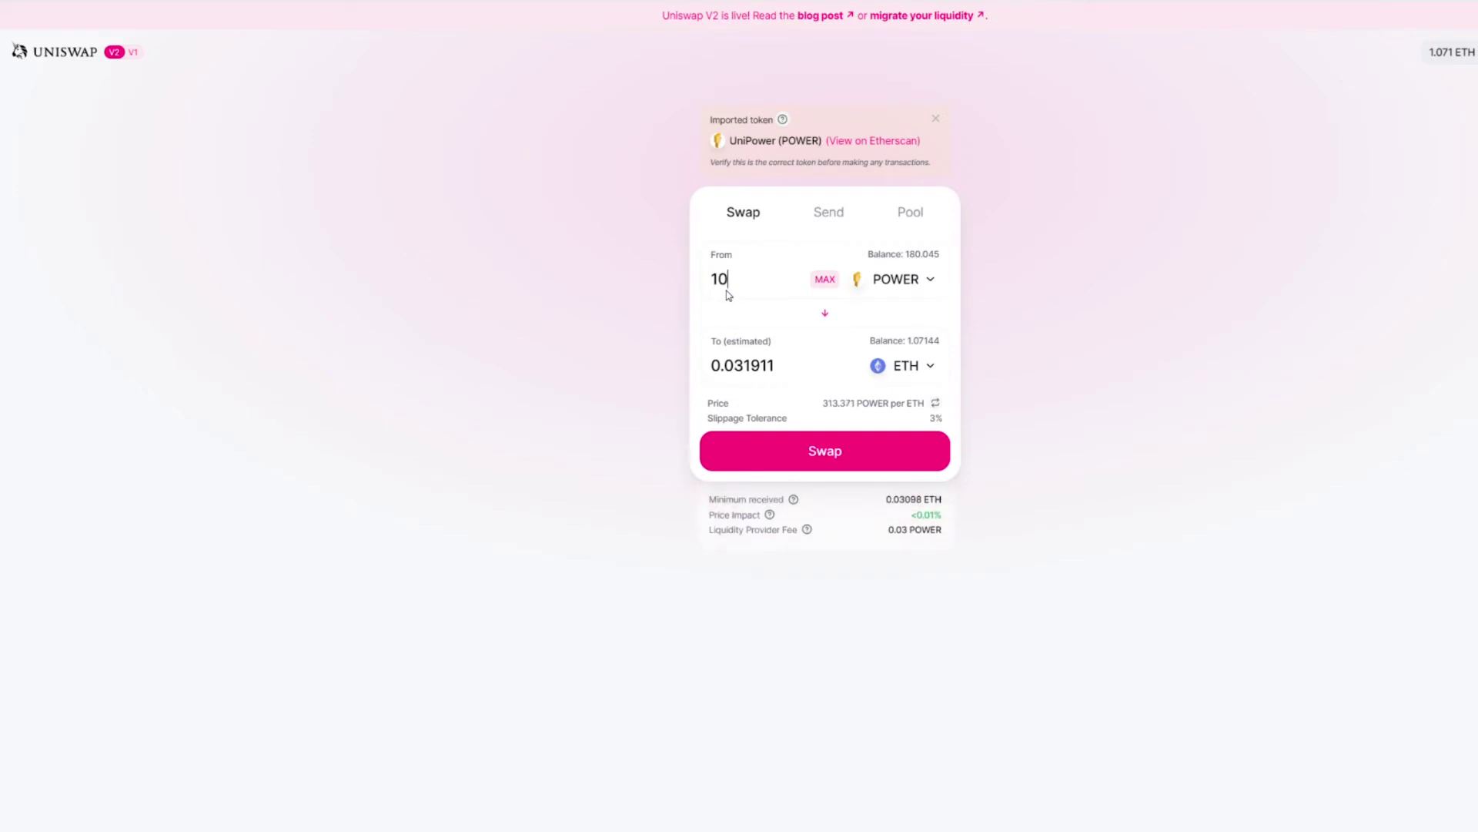
{"action": "key", "text": "BackSpace"}
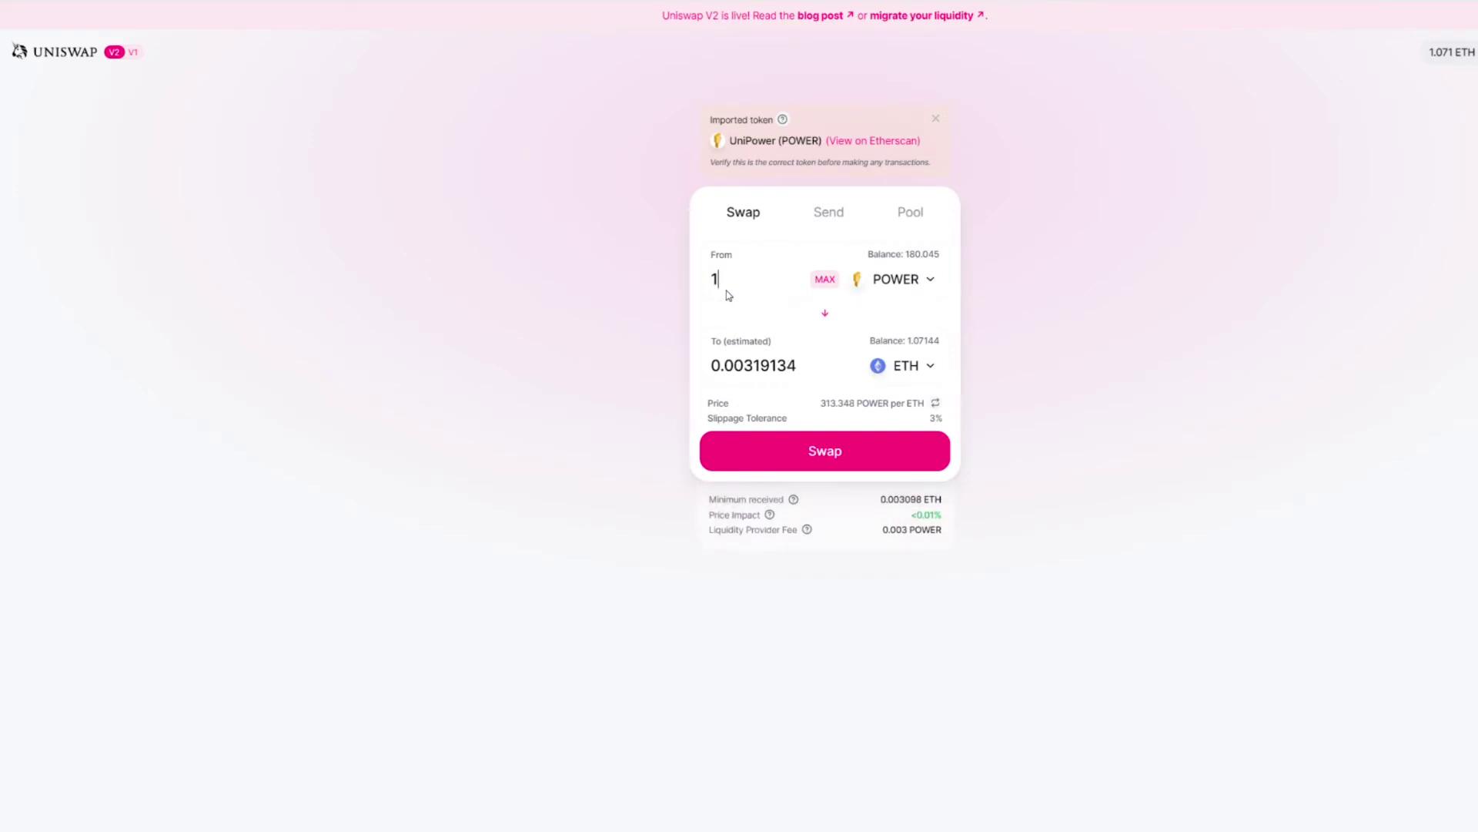
{"action": "key", "text": "BackSpace"}
{"action": "type", "text": "0.0"}
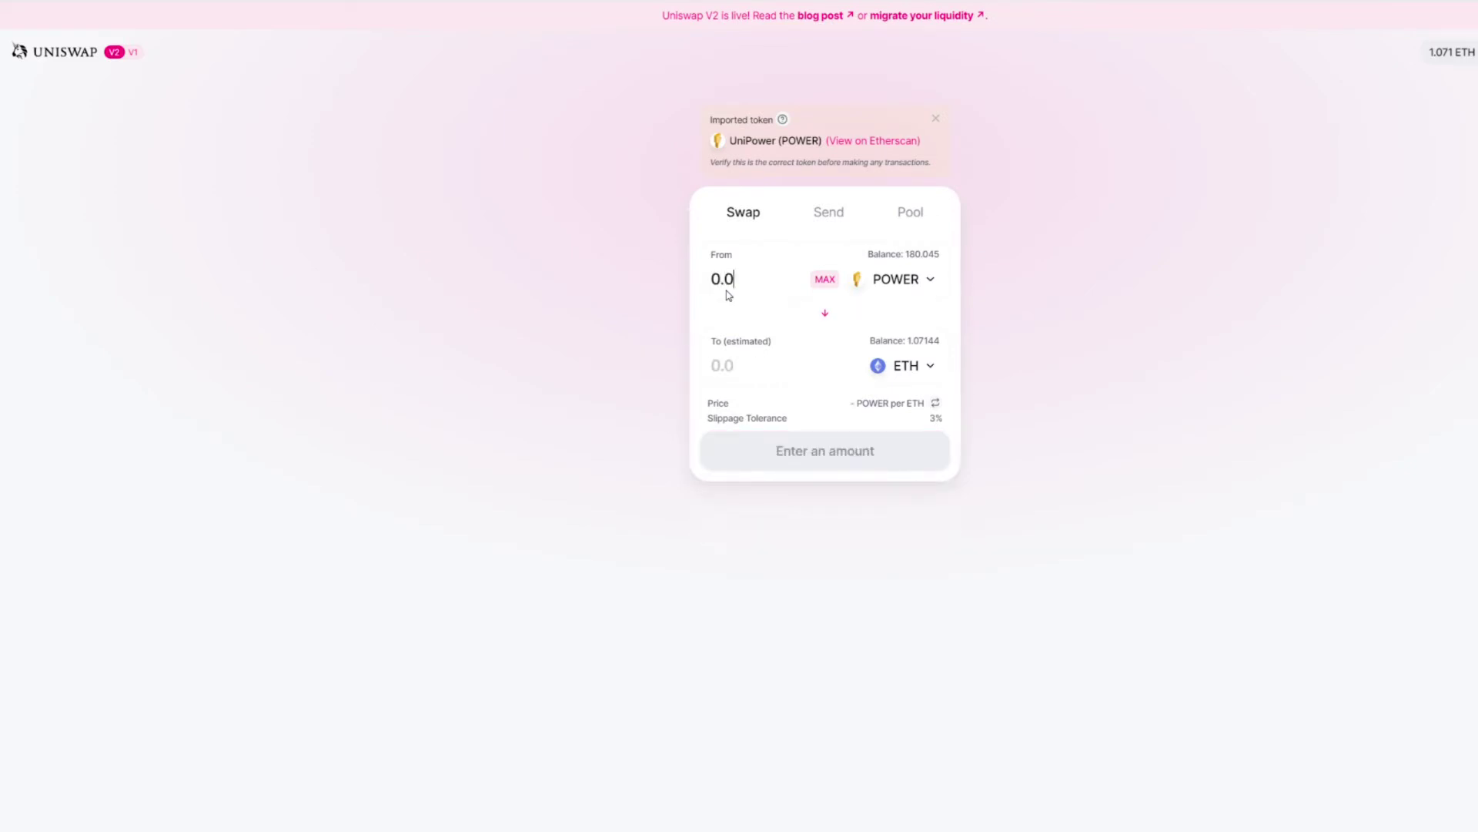
{"action": "type", "text": "2"}
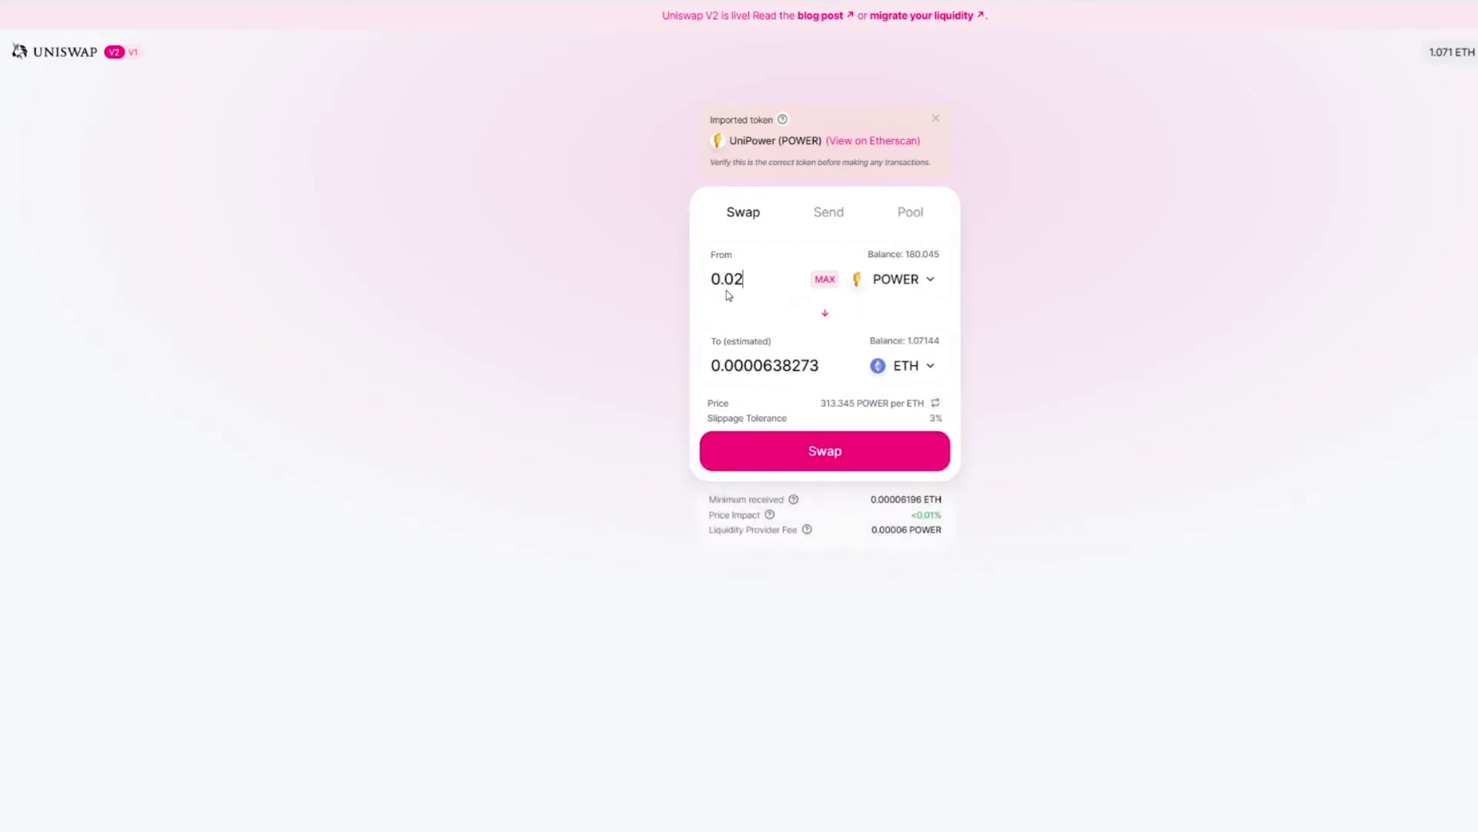
Reverse the swap direction to buy POWER with ETH and set the amount to spend to 0.15 ETH
{"action": "left_click", "coordinate": [826, 319]}
{"action": "left_click_drag", "start_coordinate": [816, 279], "coordinate": [518, 285]}
{"action": "type", "text": "0.15"}
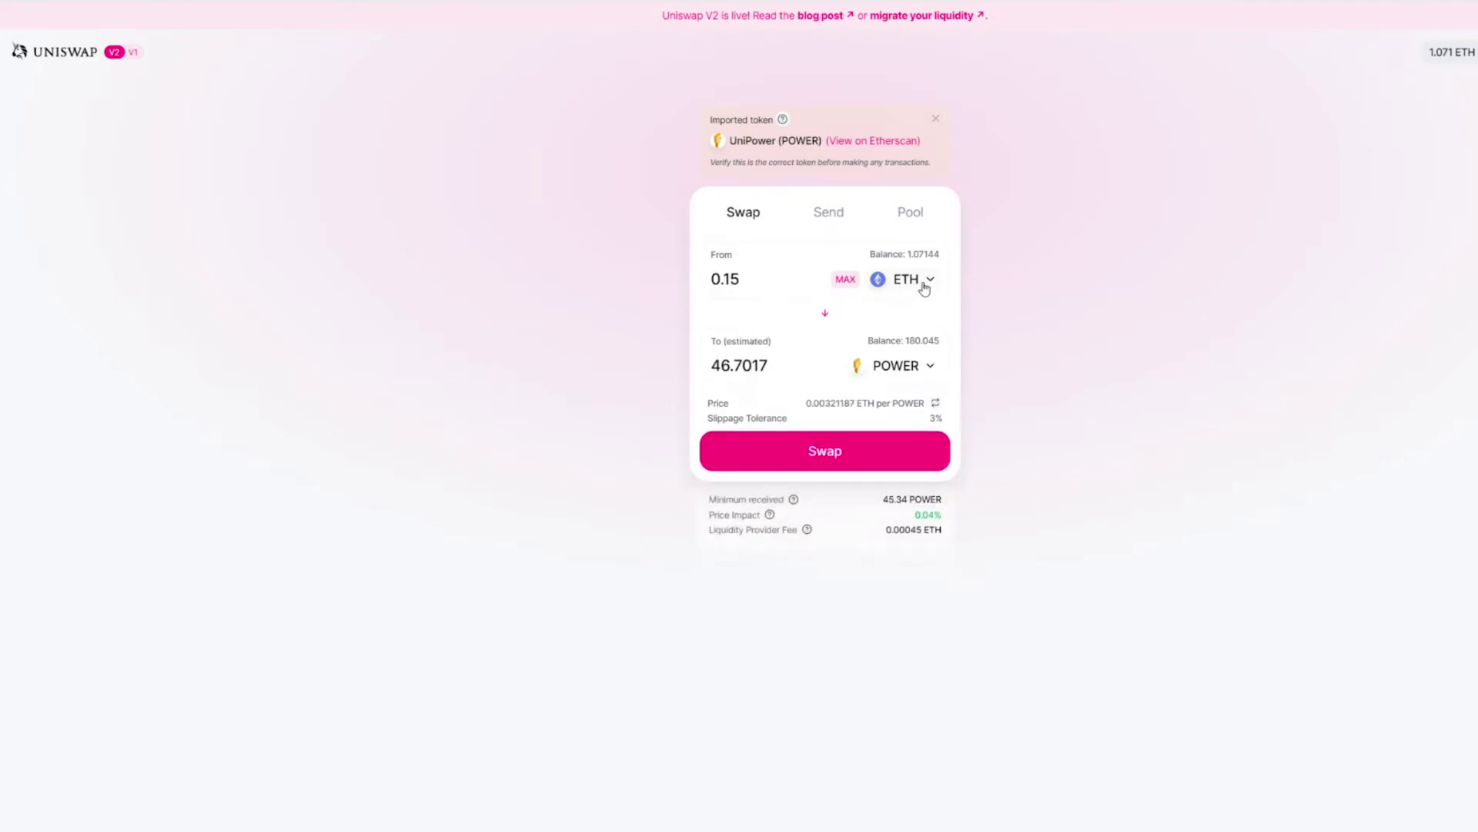
Examine the ETH and POWER amounts and the price impact in the swap's confirmation summary
{"action": "left_click_drag", "start_coordinate": [770, 365], "coordinate": [702, 364]}
{"action": "left_click", "coordinate": [748, 279]}
{"action": "left_click_drag", "start_coordinate": [747, 279], "coordinate": [697, 284]}
{"action": "left_click", "coordinate": [824, 454]}
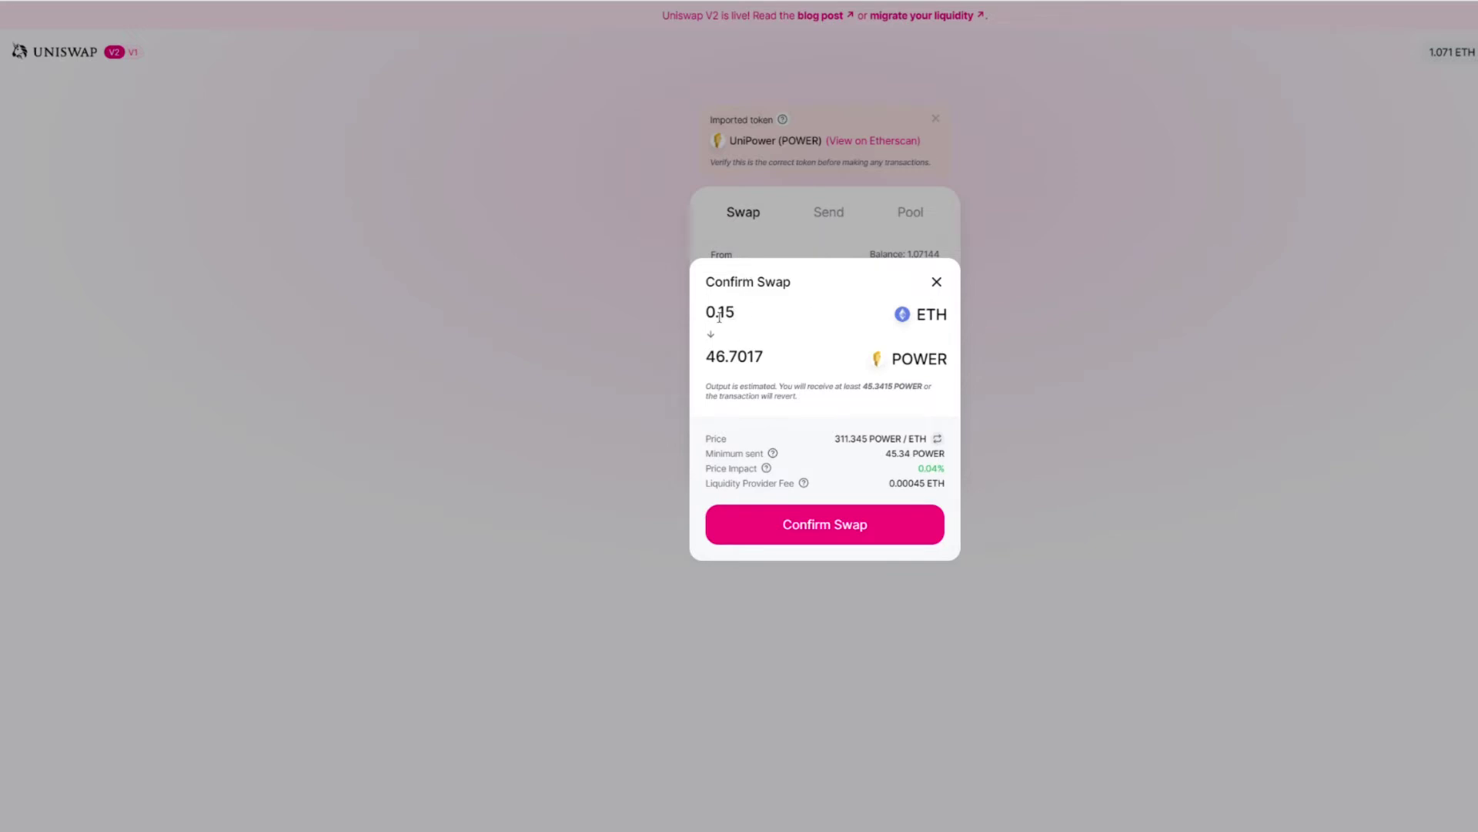
{"action": "left_click", "coordinate": [924, 467]}
Dismiss the swap confirmation and set the slippage tolerance to 5%
{"action": "left_click", "coordinate": [937, 282]}
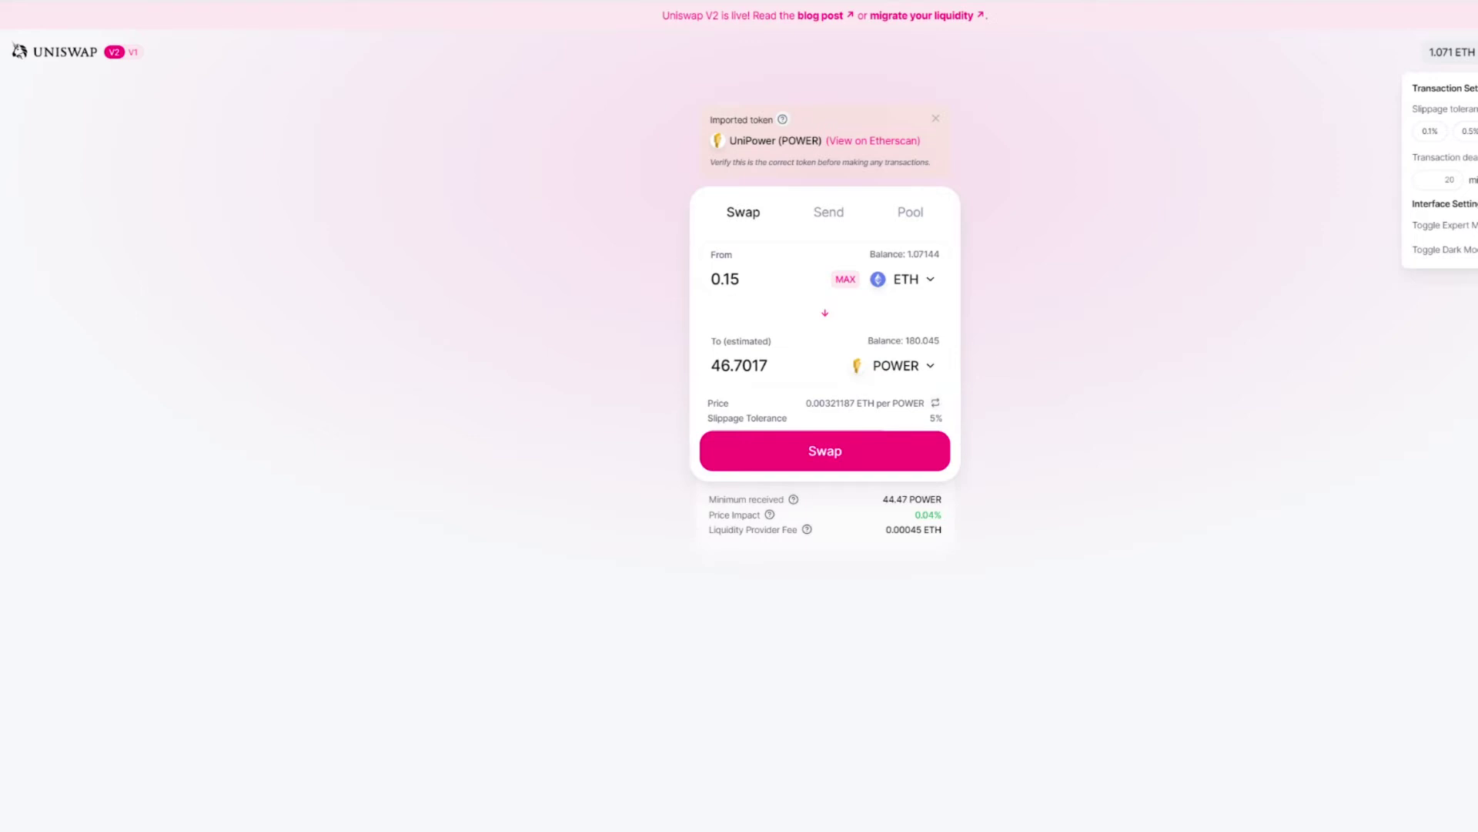
{"action": "left_click", "coordinate": [1109, 382]}
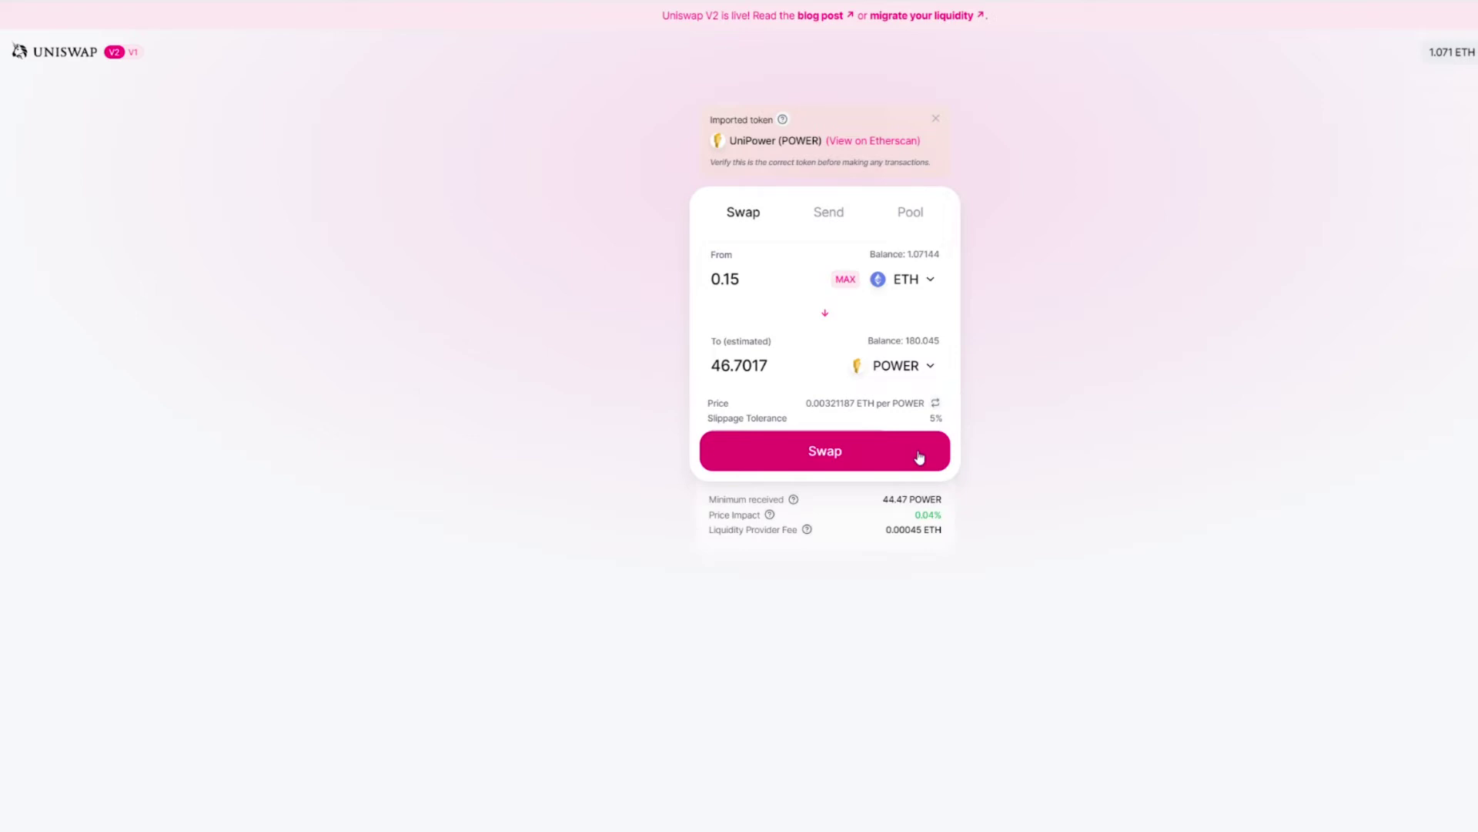
Look at the Send form and its token choice, and return to the Swap form
{"action": "left_click", "coordinate": [828, 212]}
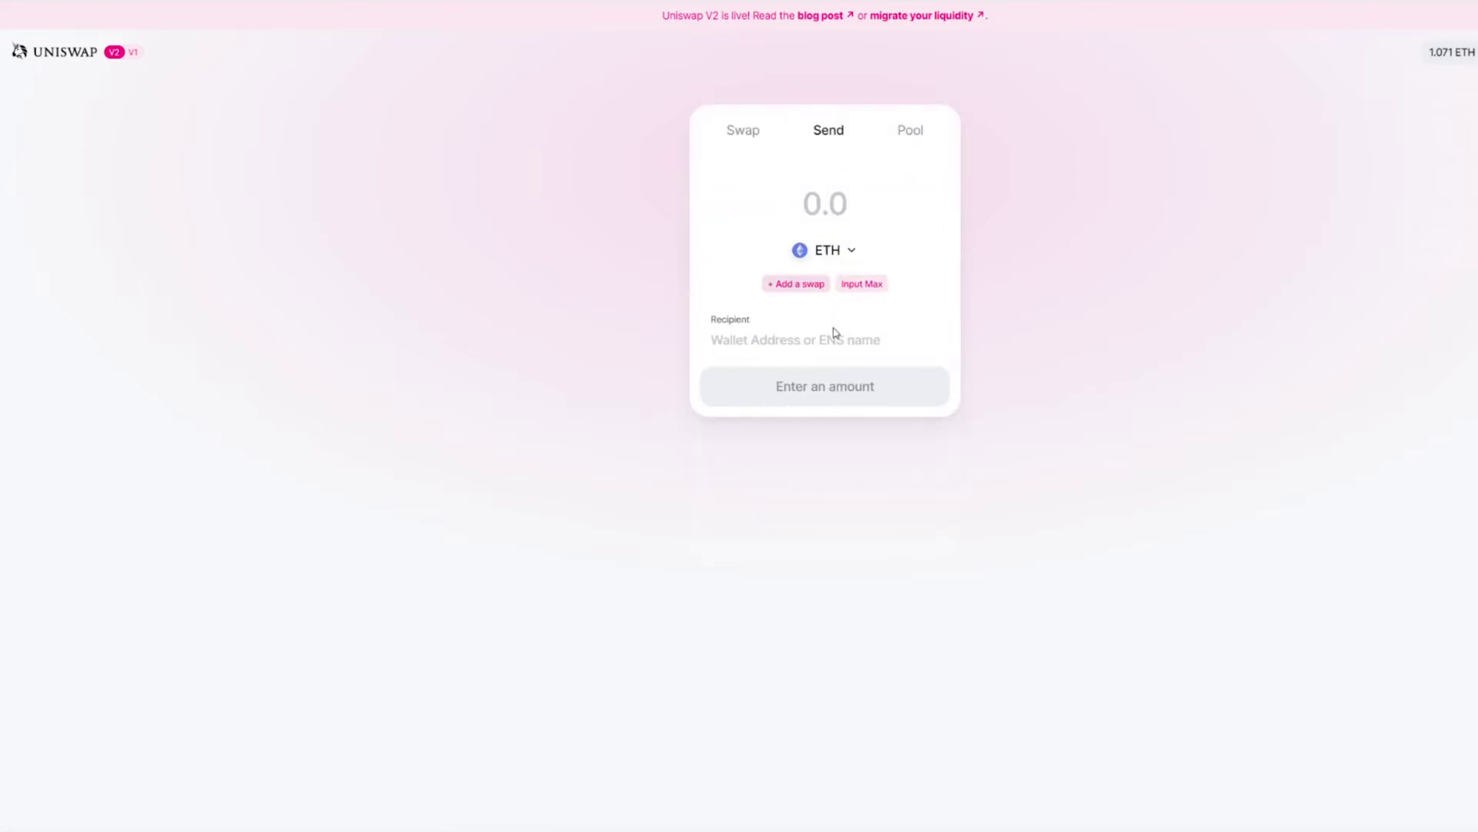
{"action": "left_click", "coordinate": [846, 249]}
{"action": "left_click", "coordinate": [939, 138]}
{"action": "left_click", "coordinate": [744, 131]}
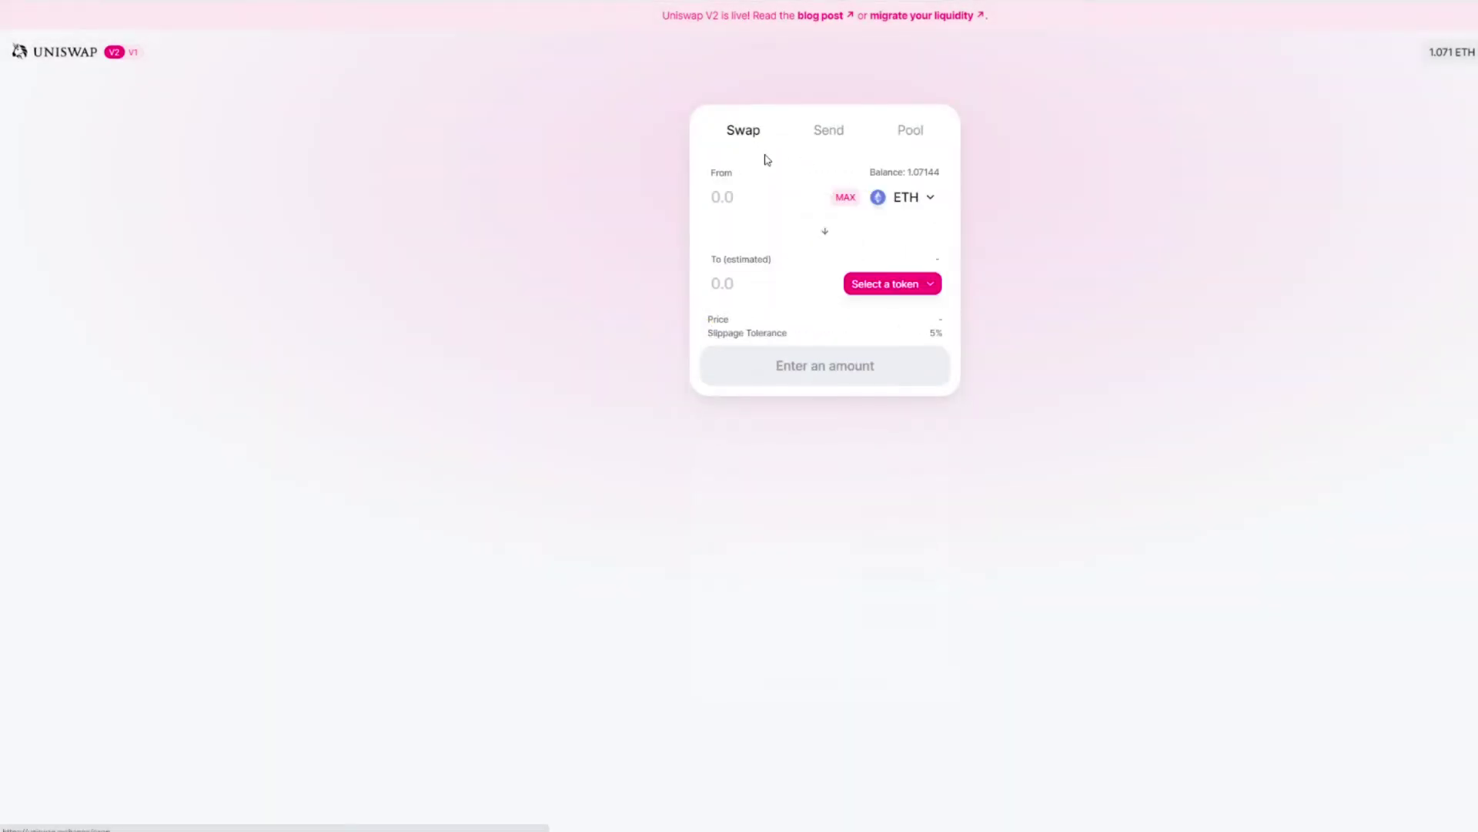
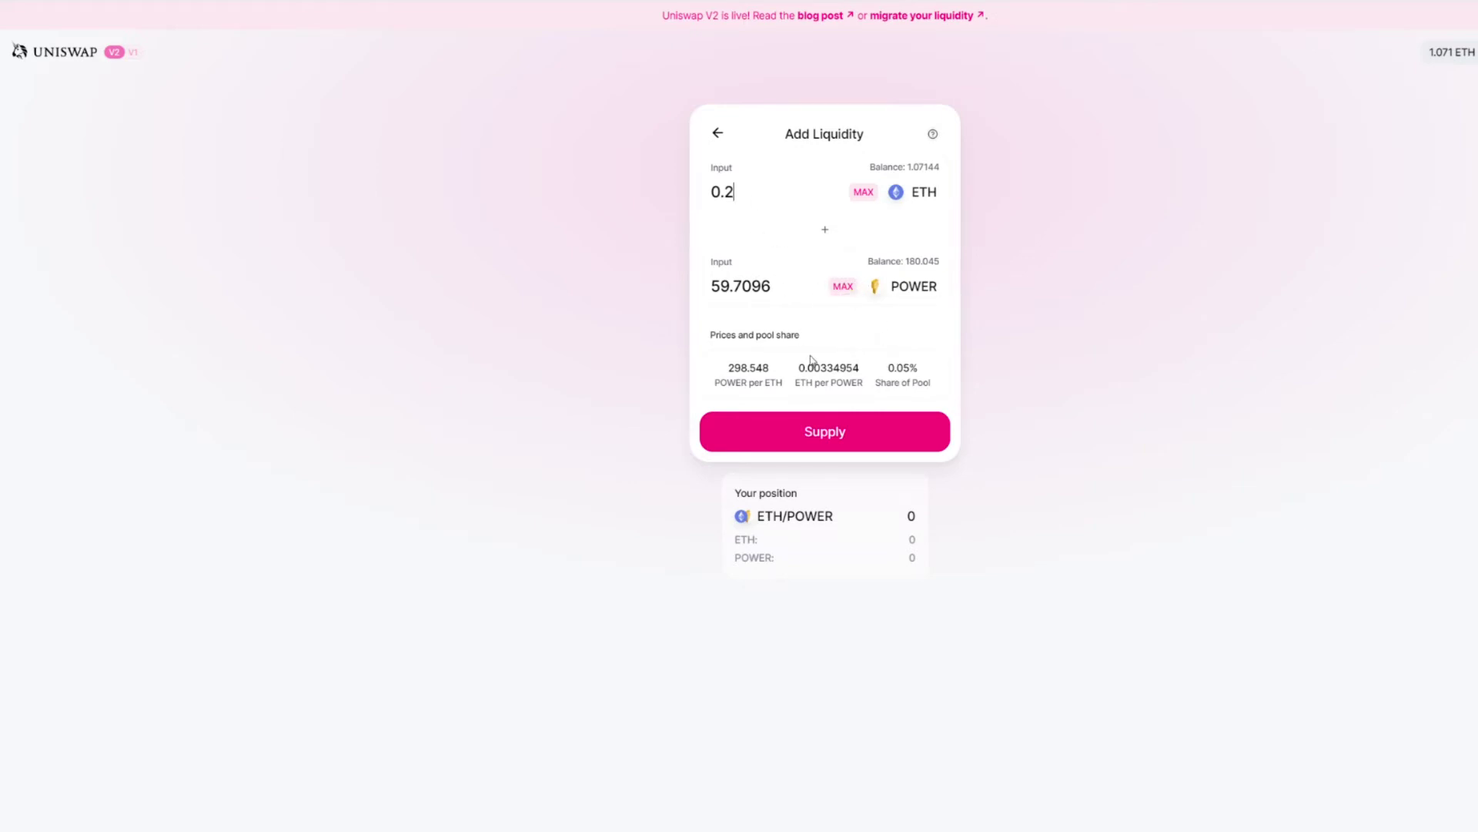
Examine the paired ETH and POWER input amounts in the Add Liquidity form
{"action": "left_click_drag", "start_coordinate": [739, 196], "coordinate": [691, 199]}
{"action": "left_click_drag", "start_coordinate": [771, 287], "coordinate": [693, 286]}
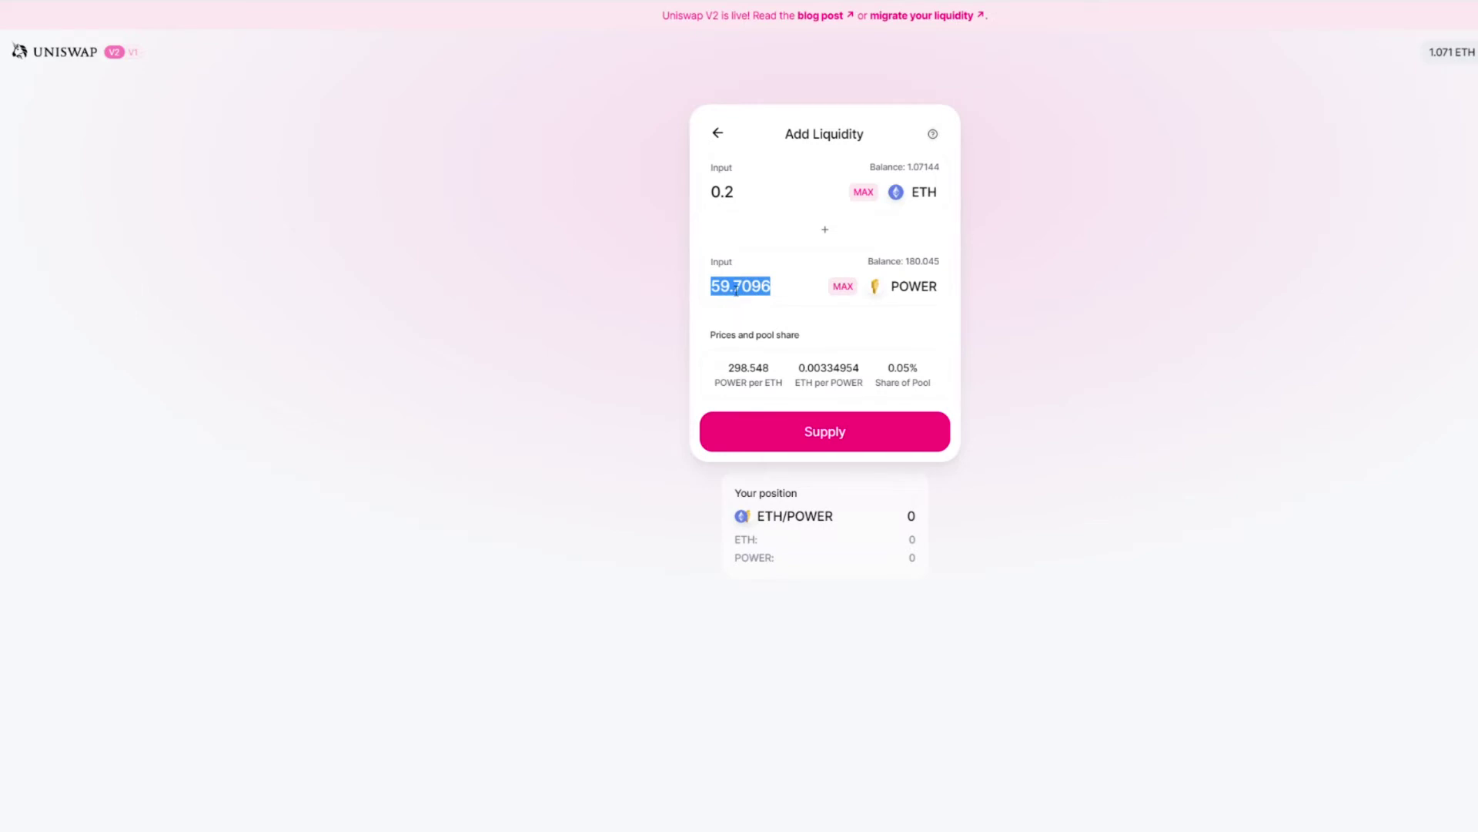
{"action": "left_click_drag", "start_coordinate": [730, 192], "coordinate": [677, 187]}
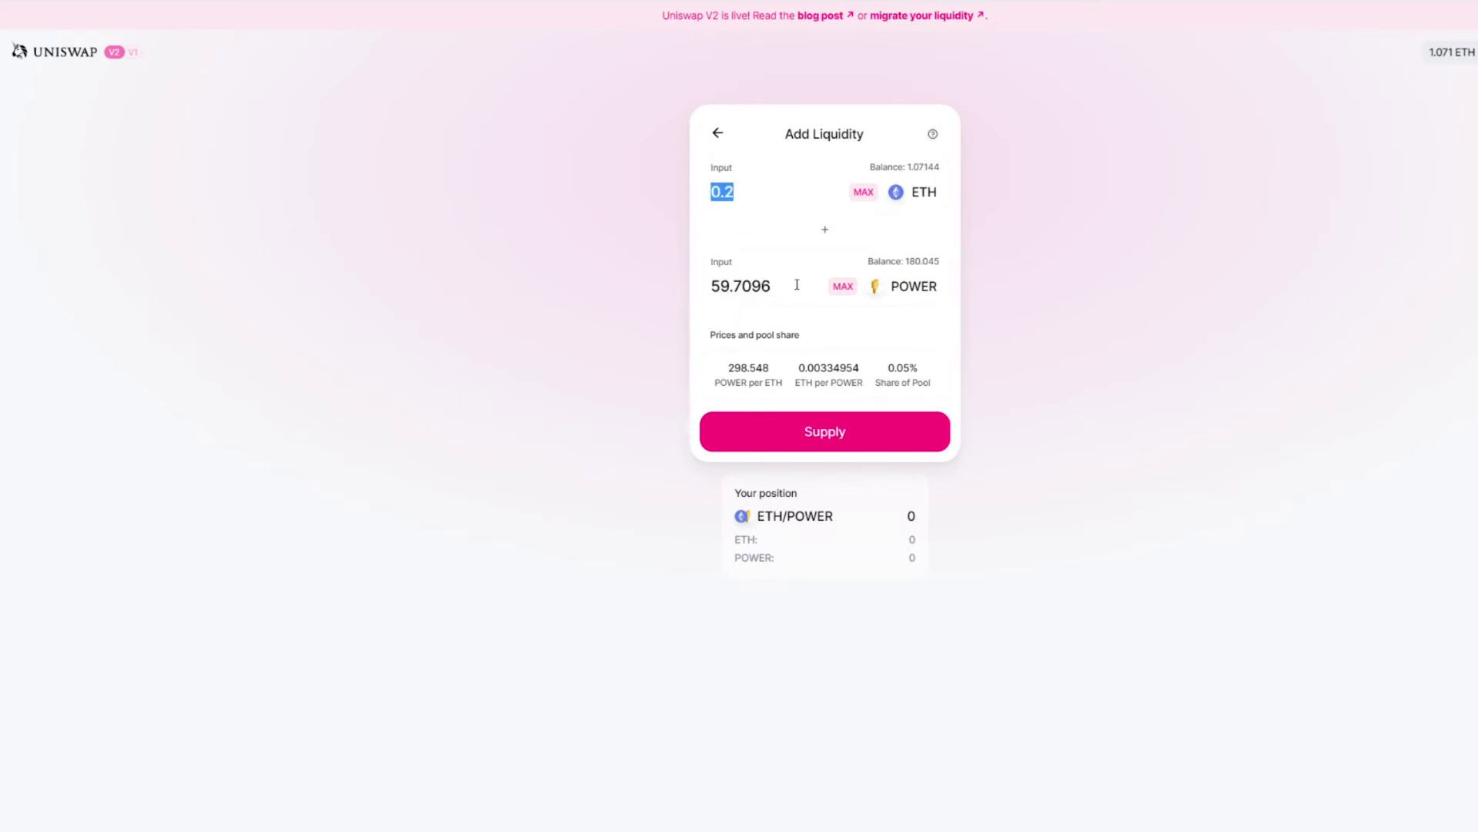
{"action": "left_click_drag", "start_coordinate": [795, 283], "coordinate": [693, 356]}
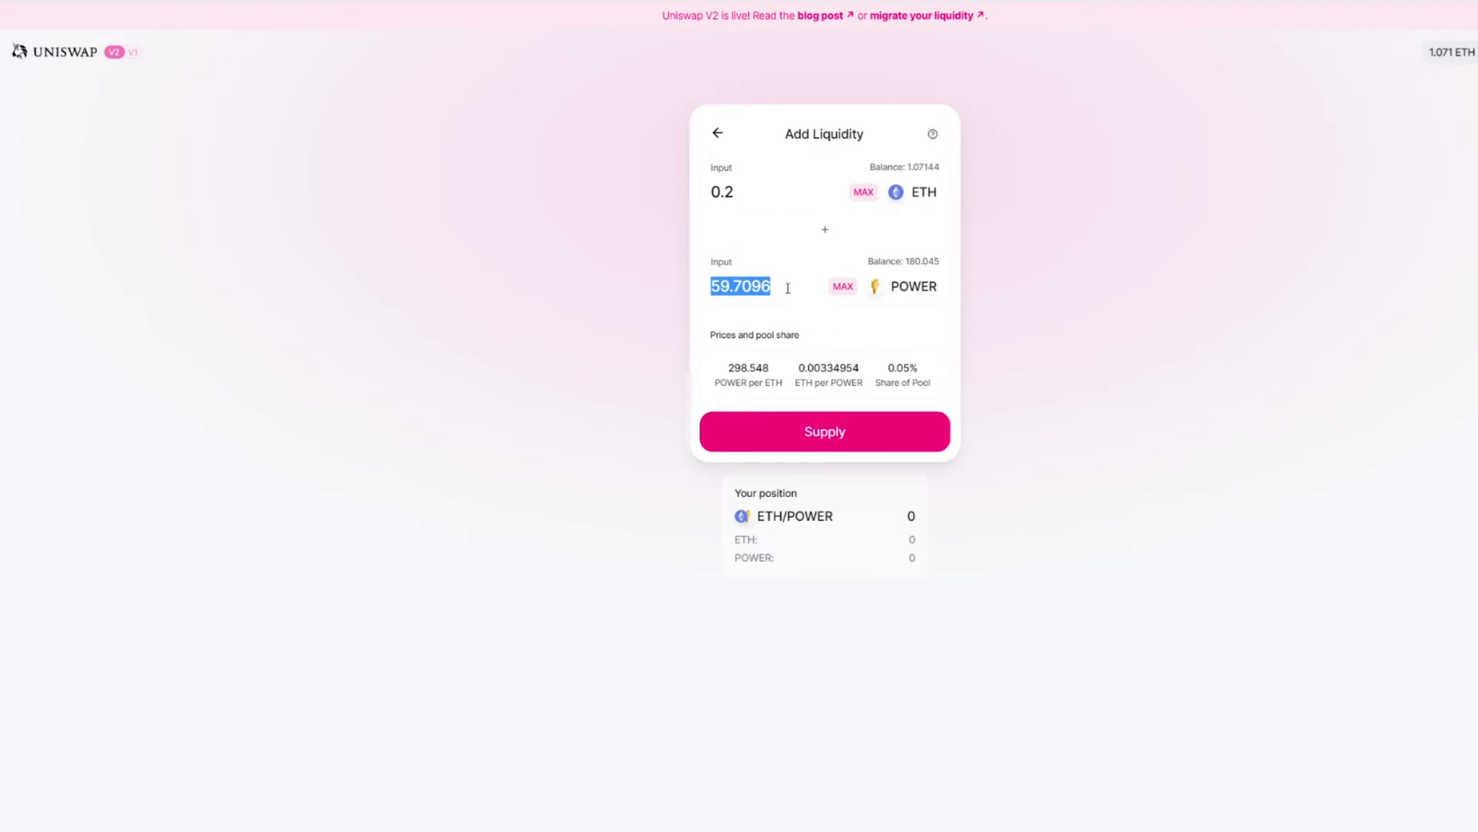
{"action": "left_click", "coordinate": [720, 191]}
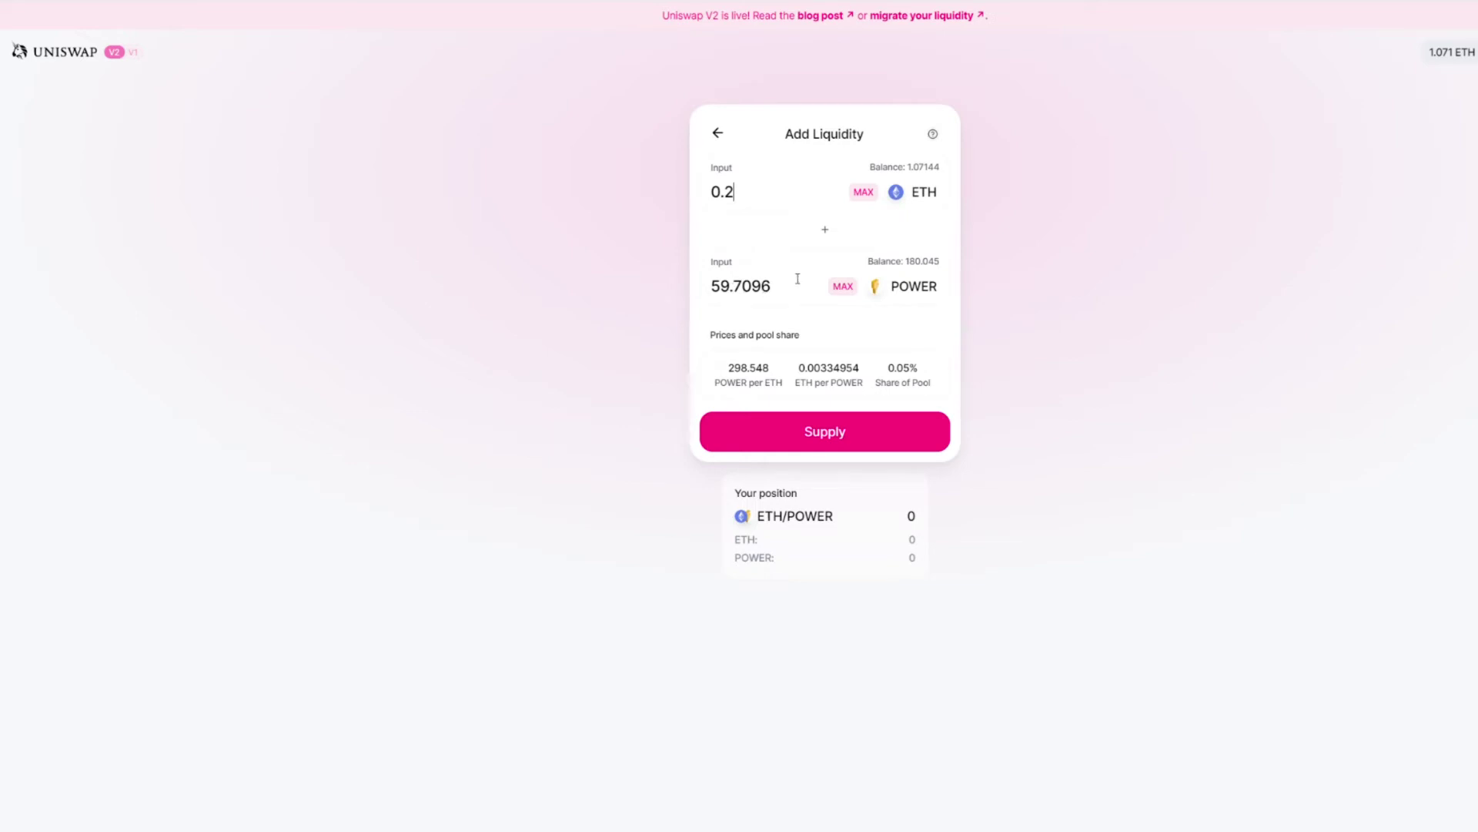
{"action": "triple_click", "coordinate": [715, 286]}
{"action": "left_click_drag", "start_coordinate": [768, 285], "coordinate": [707, 286]}
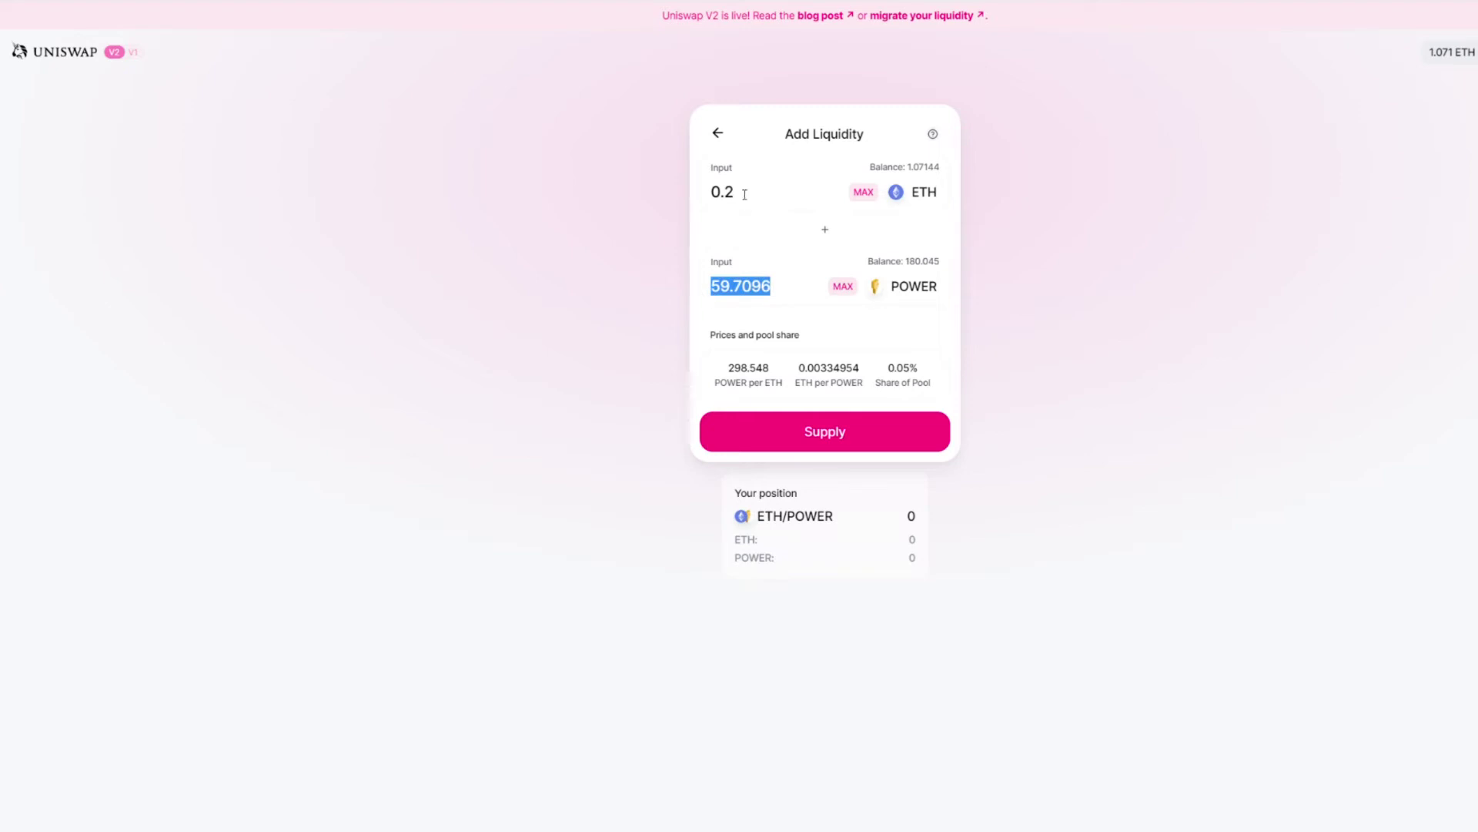
{"action": "left_click_drag", "start_coordinate": [742, 190], "coordinate": [697, 193]}
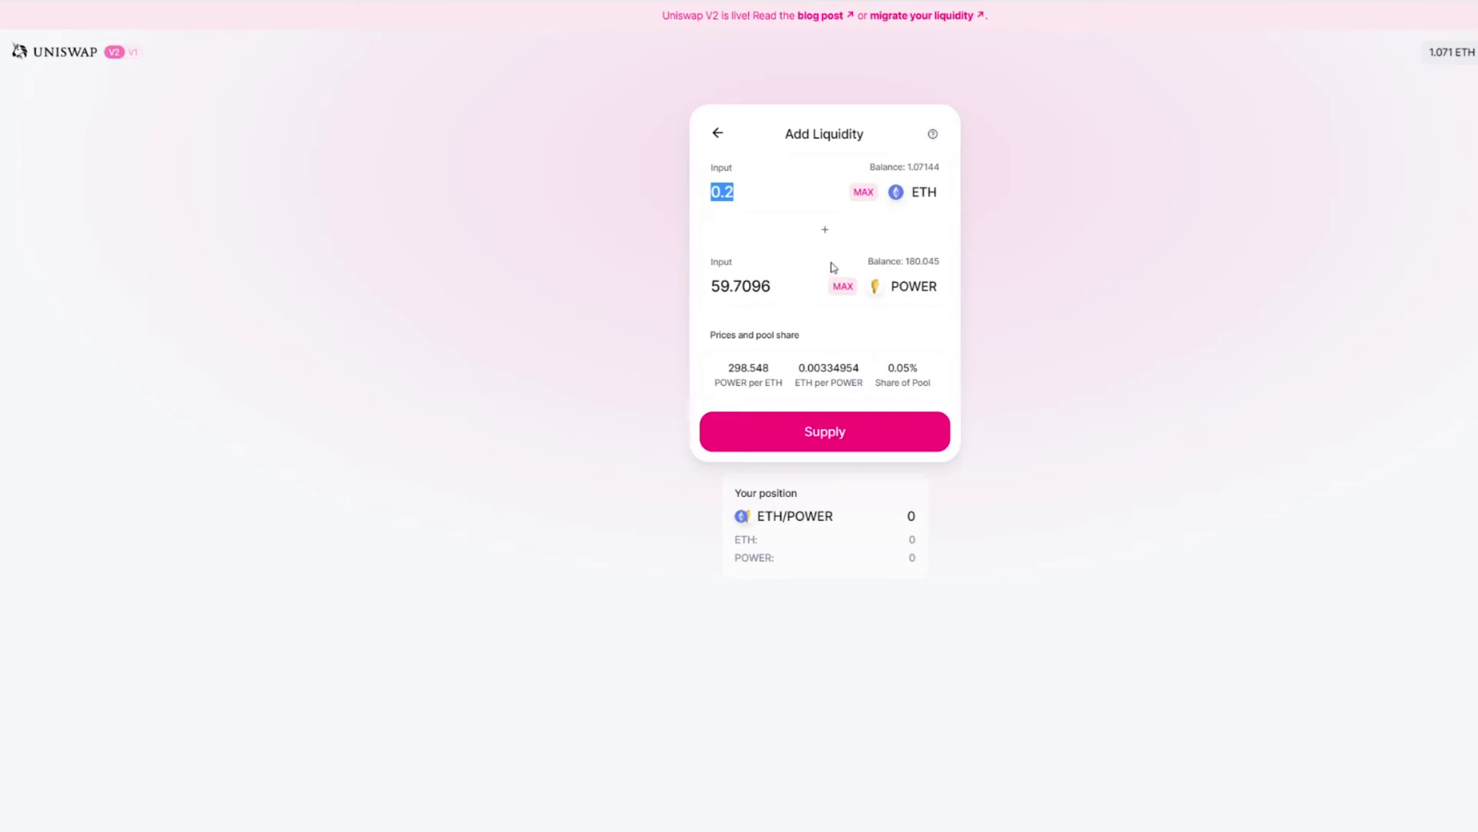
Leave the liquidity form and set up a swap of 0.1 ETH for the UniPower (POWER) token
{"action": "left_click", "coordinate": [718, 133]}
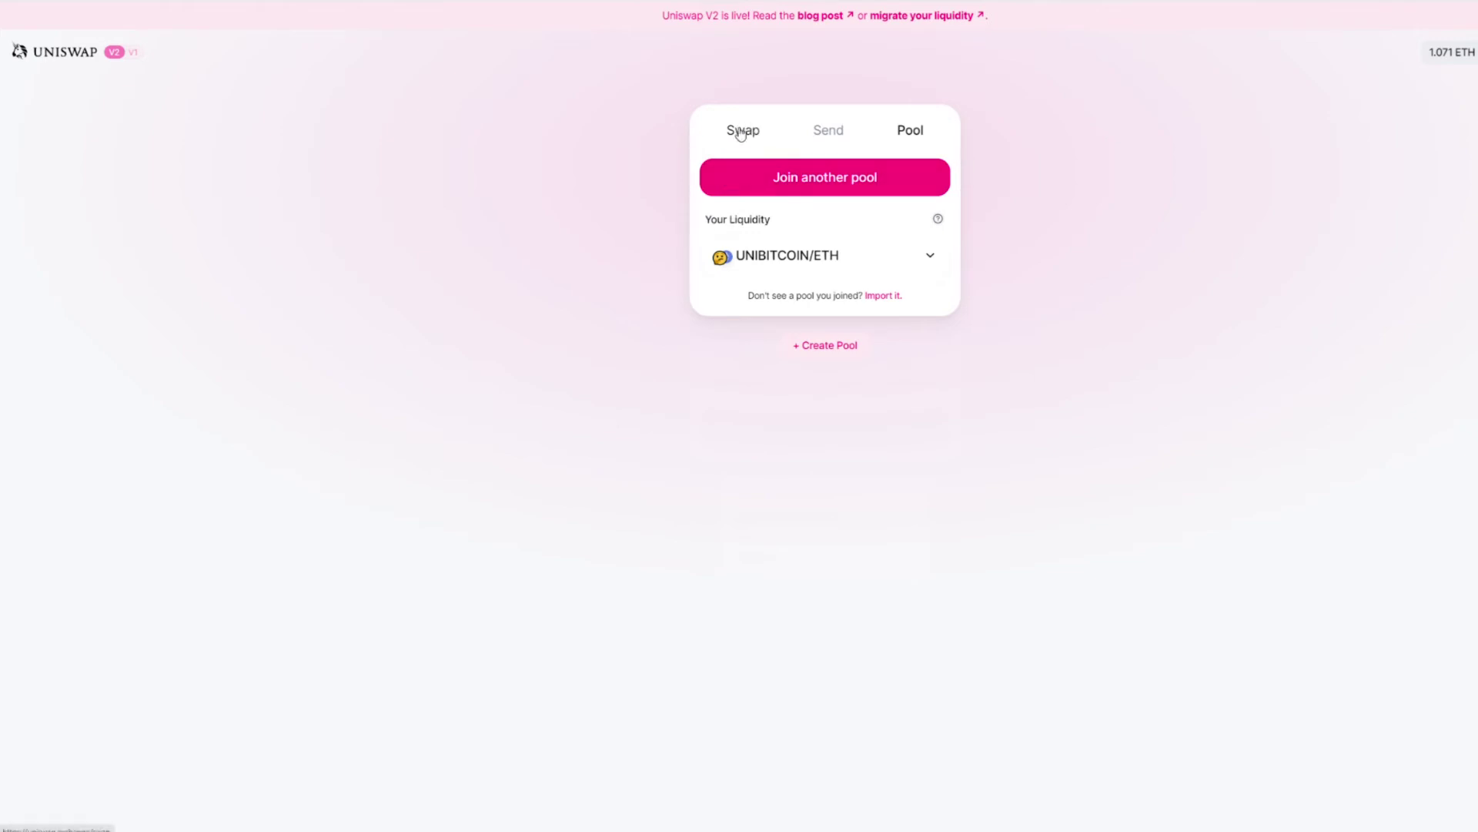
{"action": "left_click", "coordinate": [740, 134]}
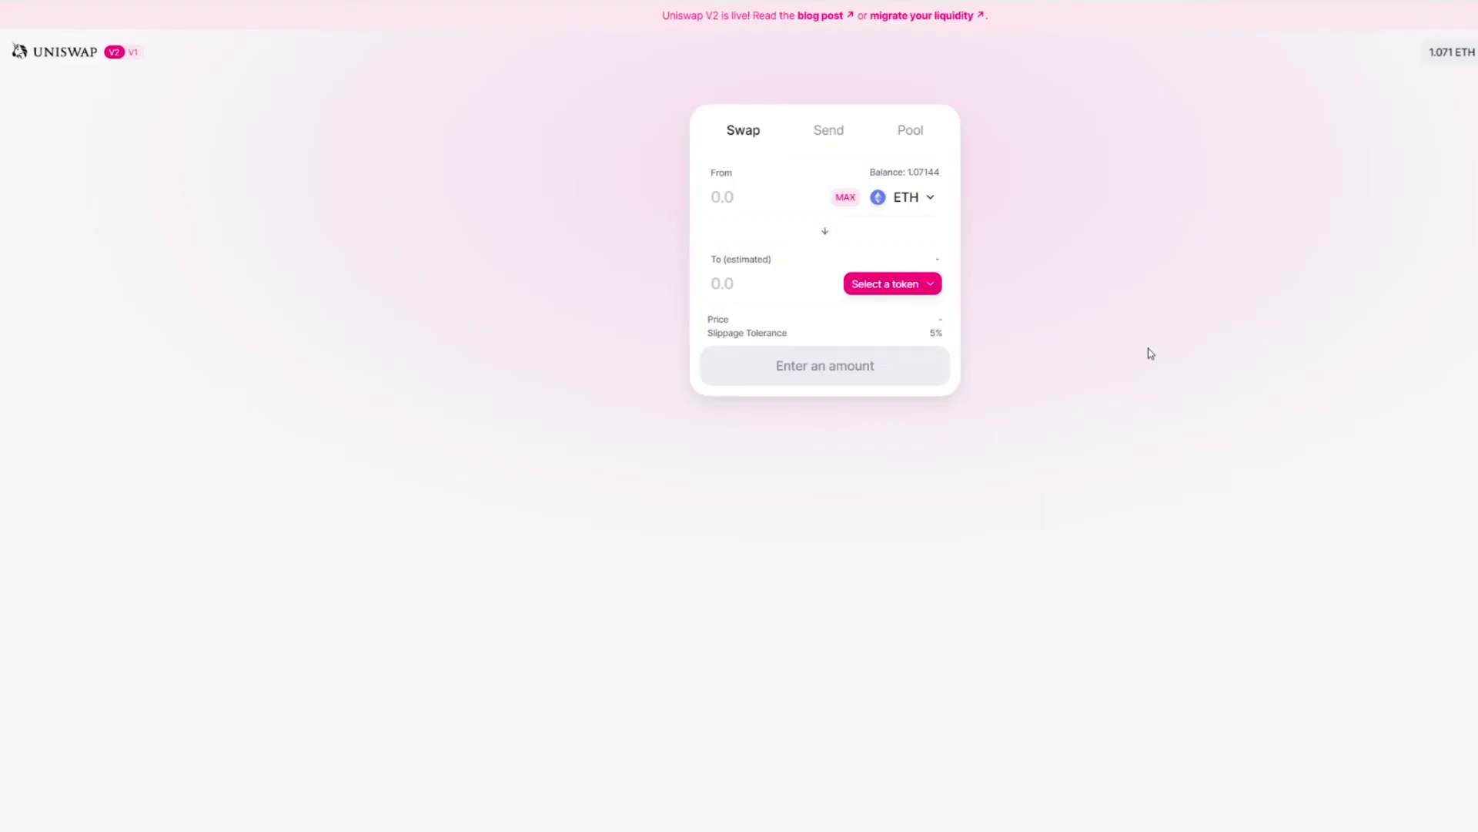
{"action": "left_click", "coordinate": [883, 287]}
{"action": "left_click", "coordinate": [726, 405]}
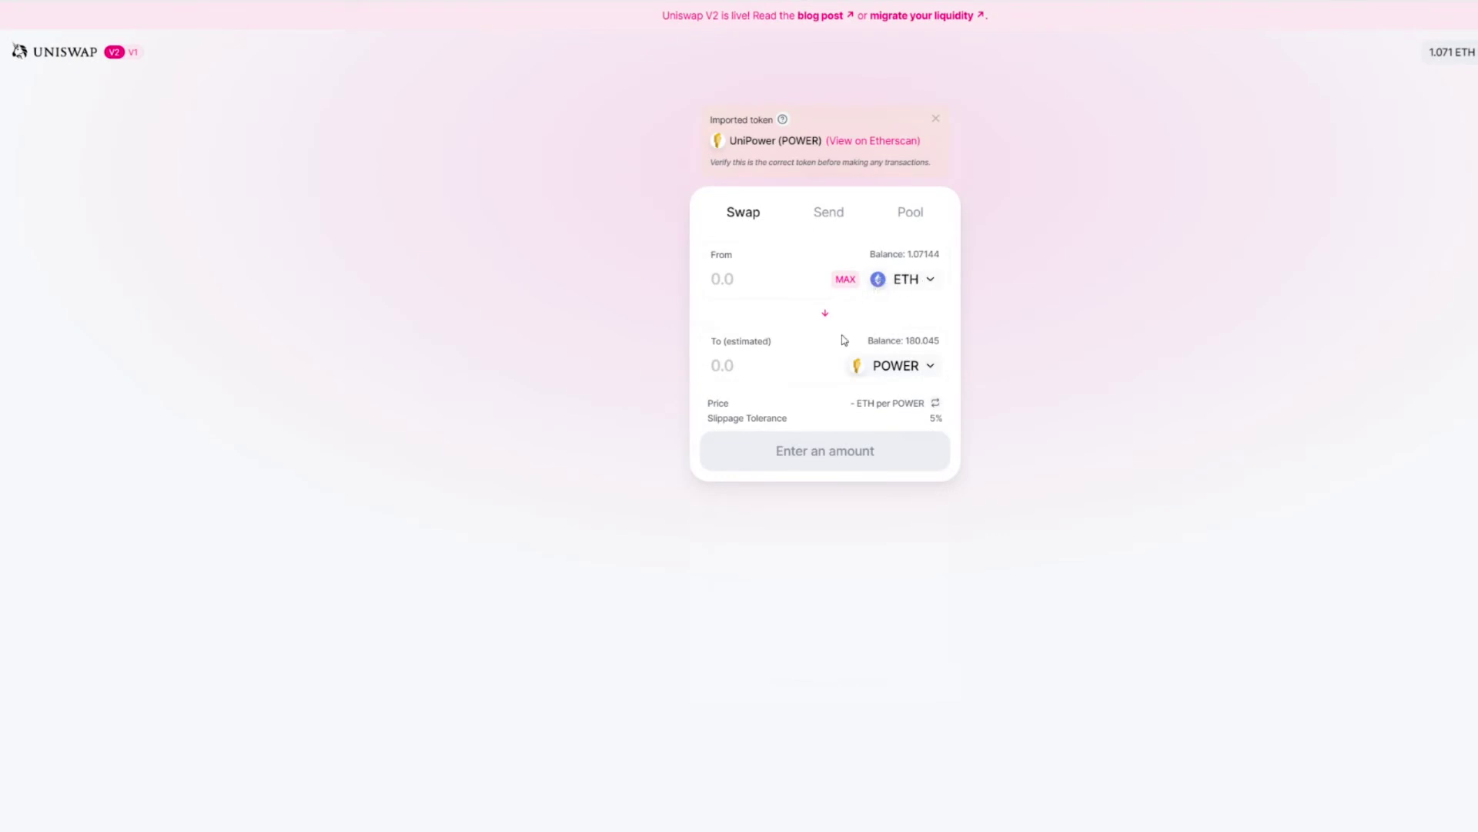
{"action": "left_click", "coordinate": [757, 278]}
{"action": "type", "text": "0.1"}
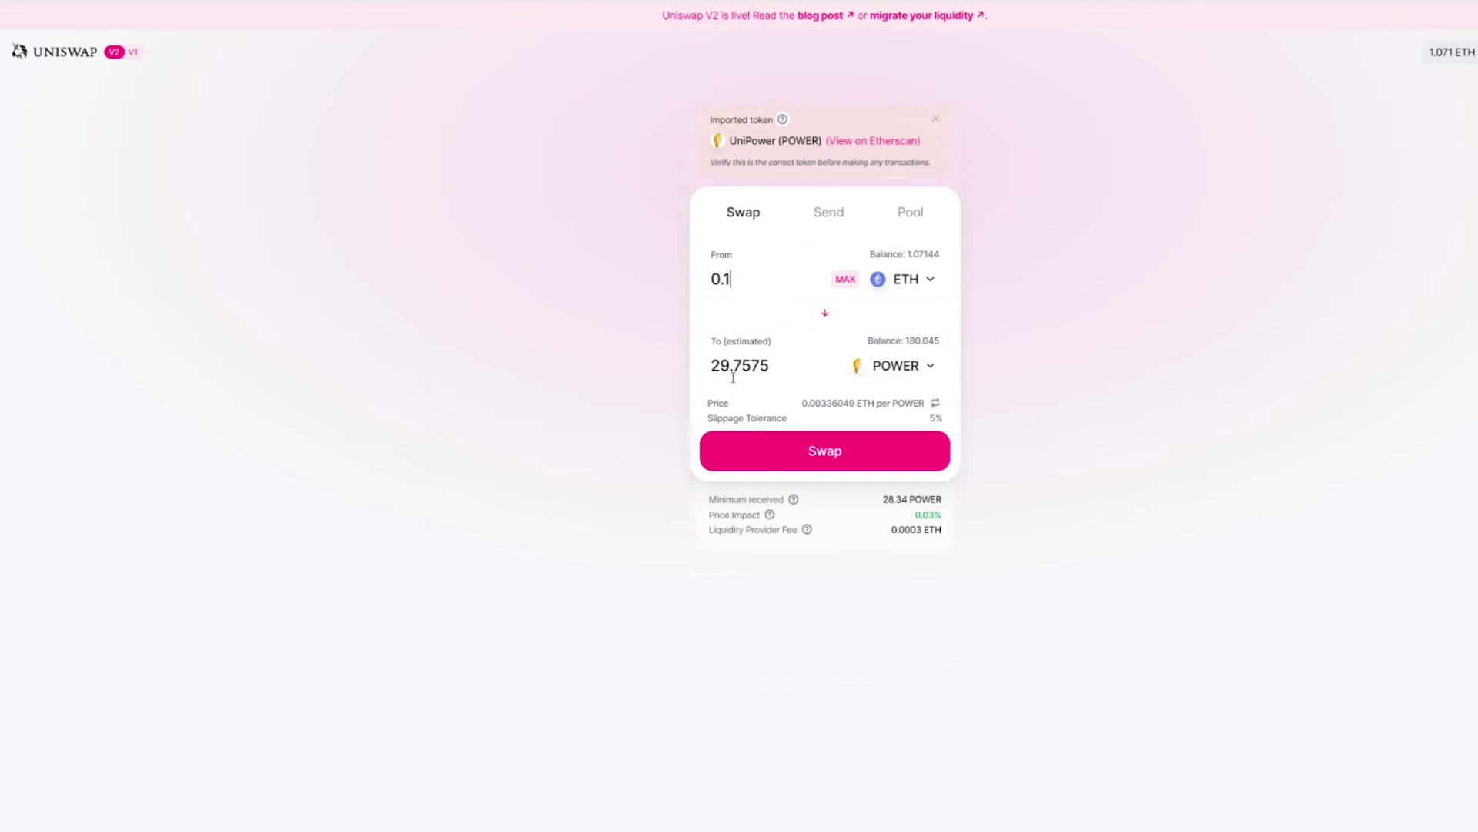
Check the estimated POWER and price impact, and submit the swap of 0.1 ETH for POWER to the wallet
{"action": "left_click_drag", "start_coordinate": [778, 364], "coordinate": [696, 367]}
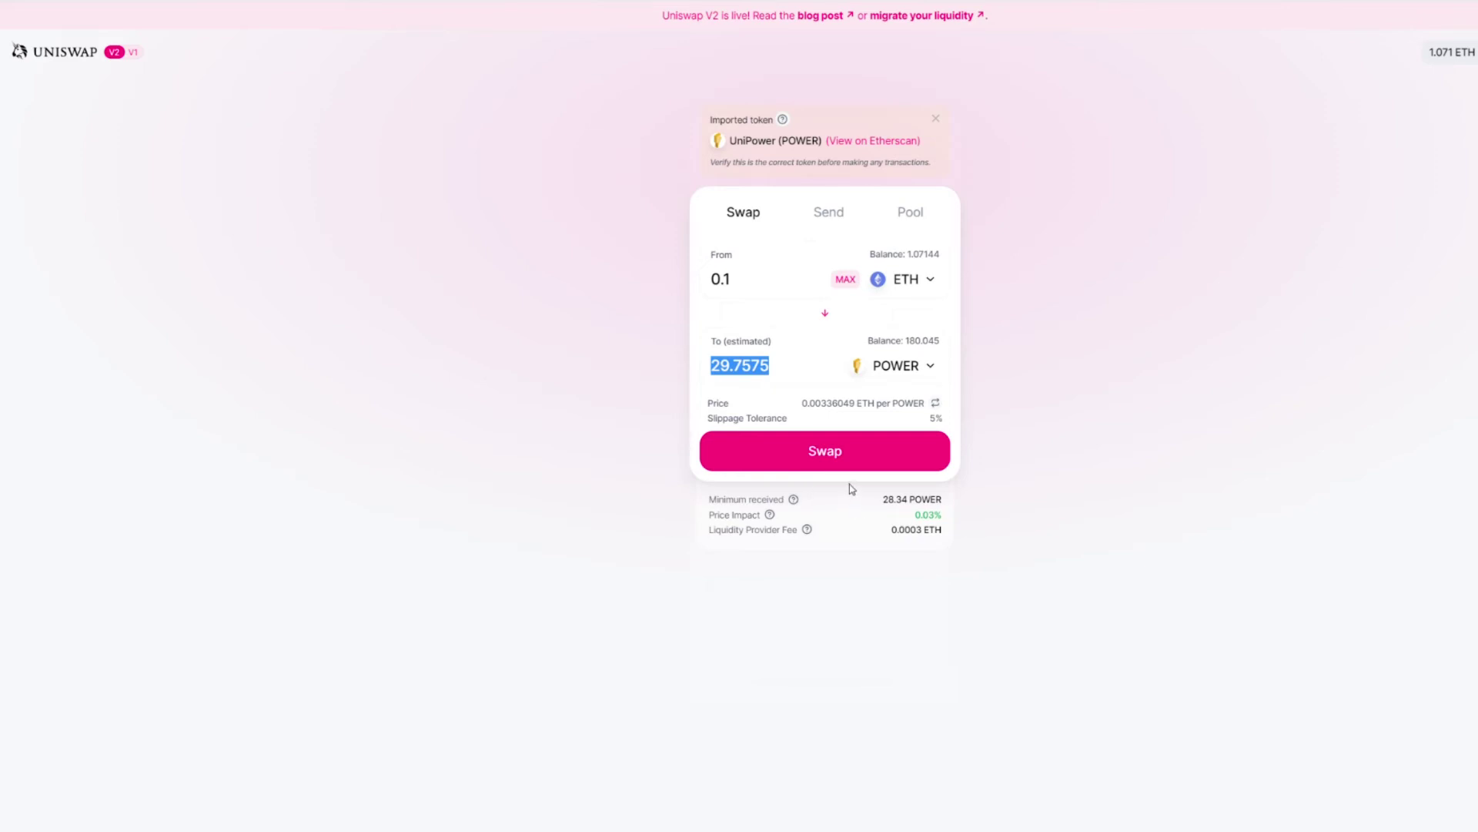
{"action": "left_click_drag", "start_coordinate": [916, 516], "coordinate": [958, 517]}
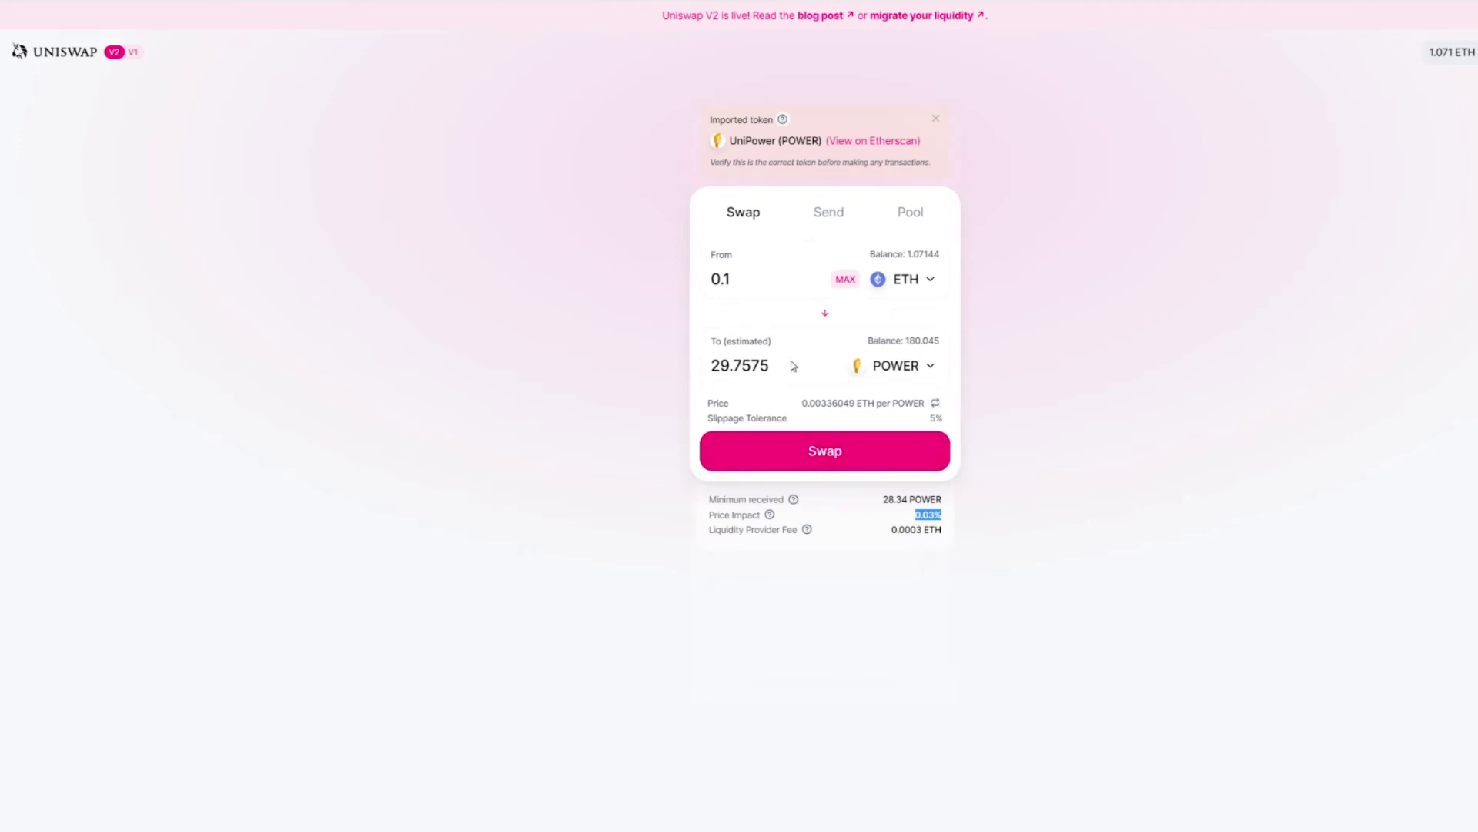
{"action": "left_click", "coordinate": [835, 458]}
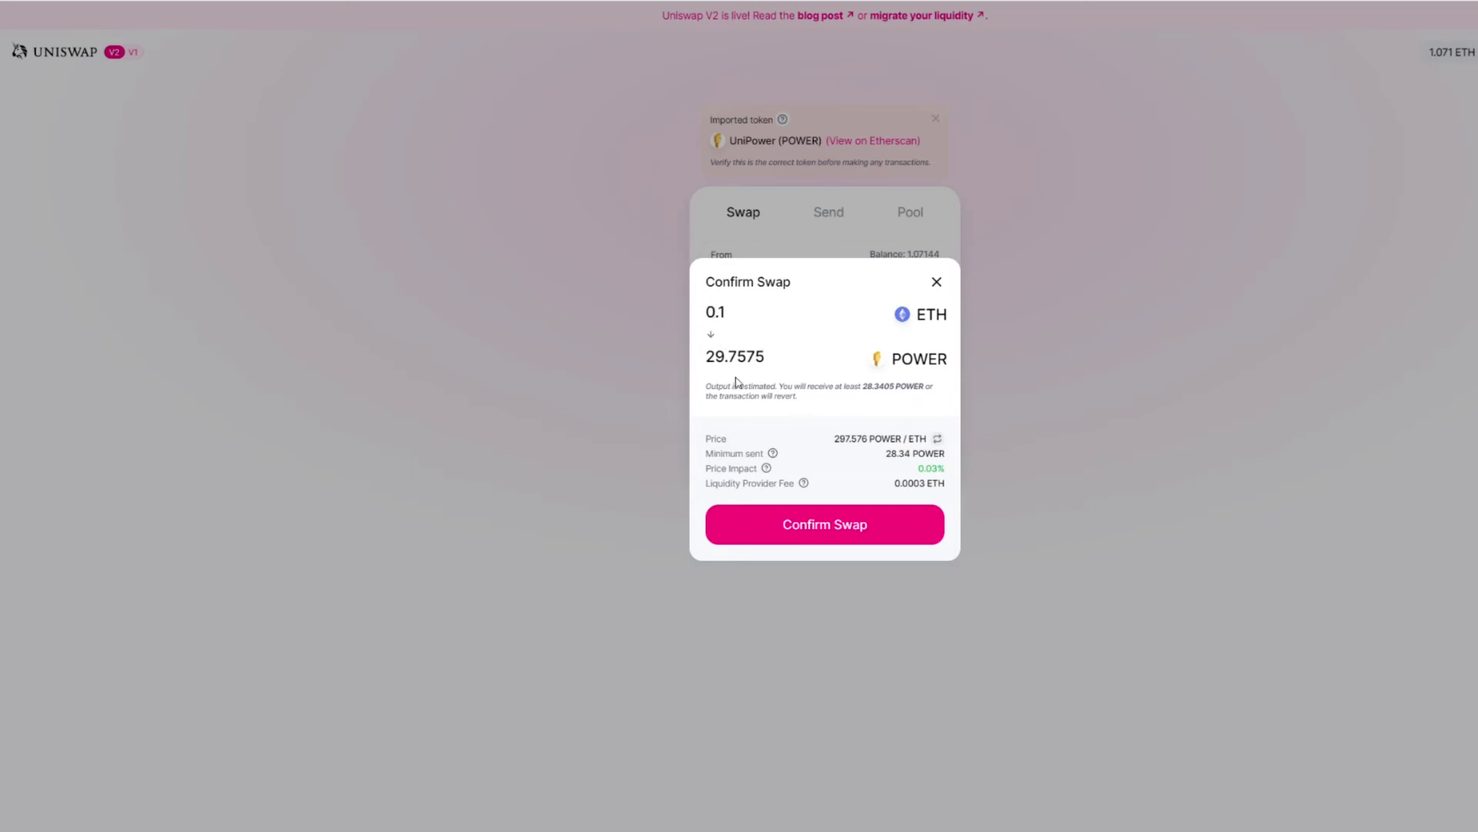
{"action": "left_click", "coordinate": [815, 532]}
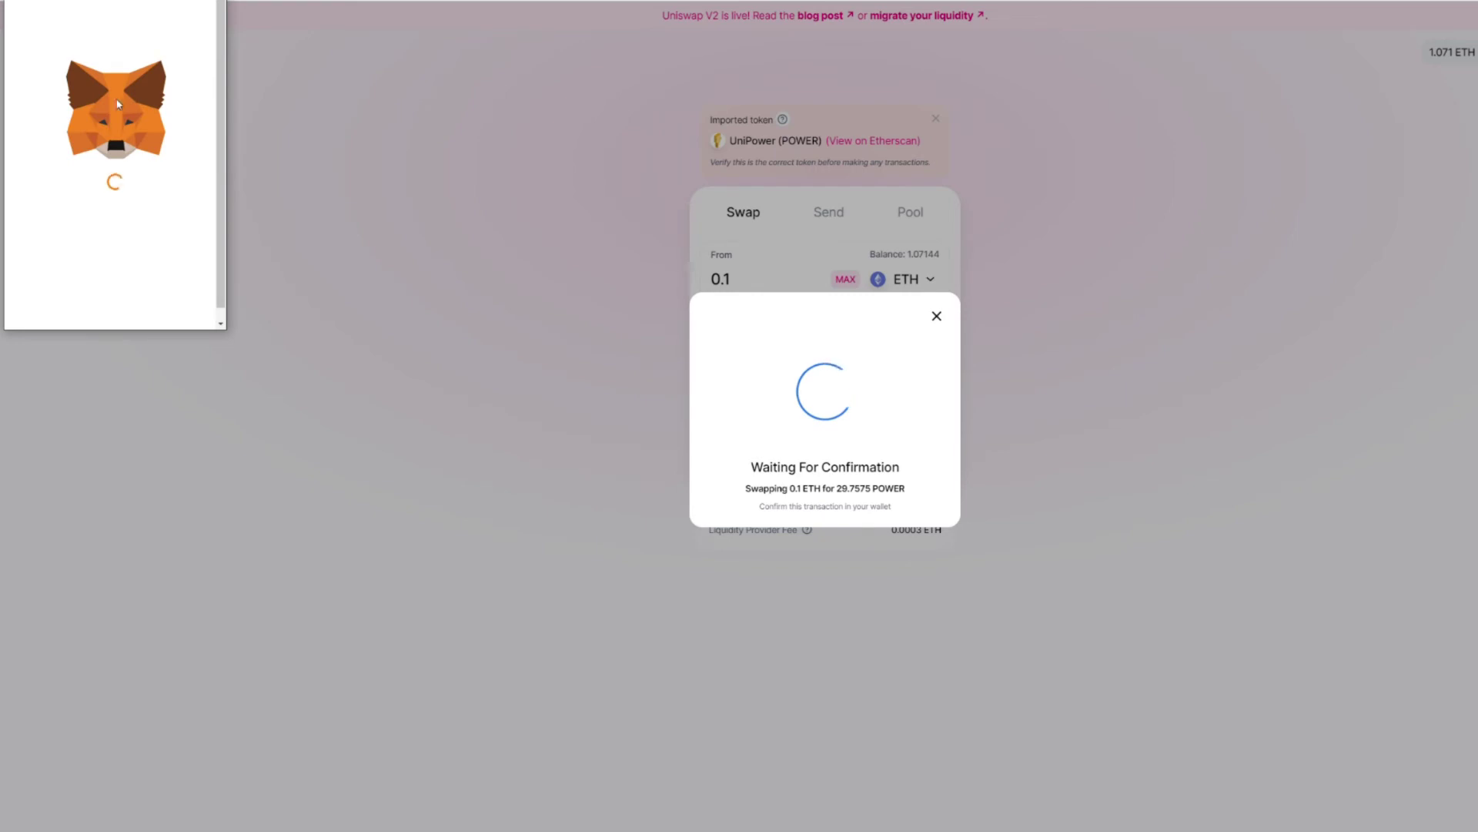
Confirm the 0.1 ETH swap transaction in the MetaMask wallet and close the submission notice
{"action": "left_click", "coordinate": [203, 127]}
{"action": "left_click", "coordinate": [189, 91]}
{"action": "left_click", "coordinate": [136, 305]}
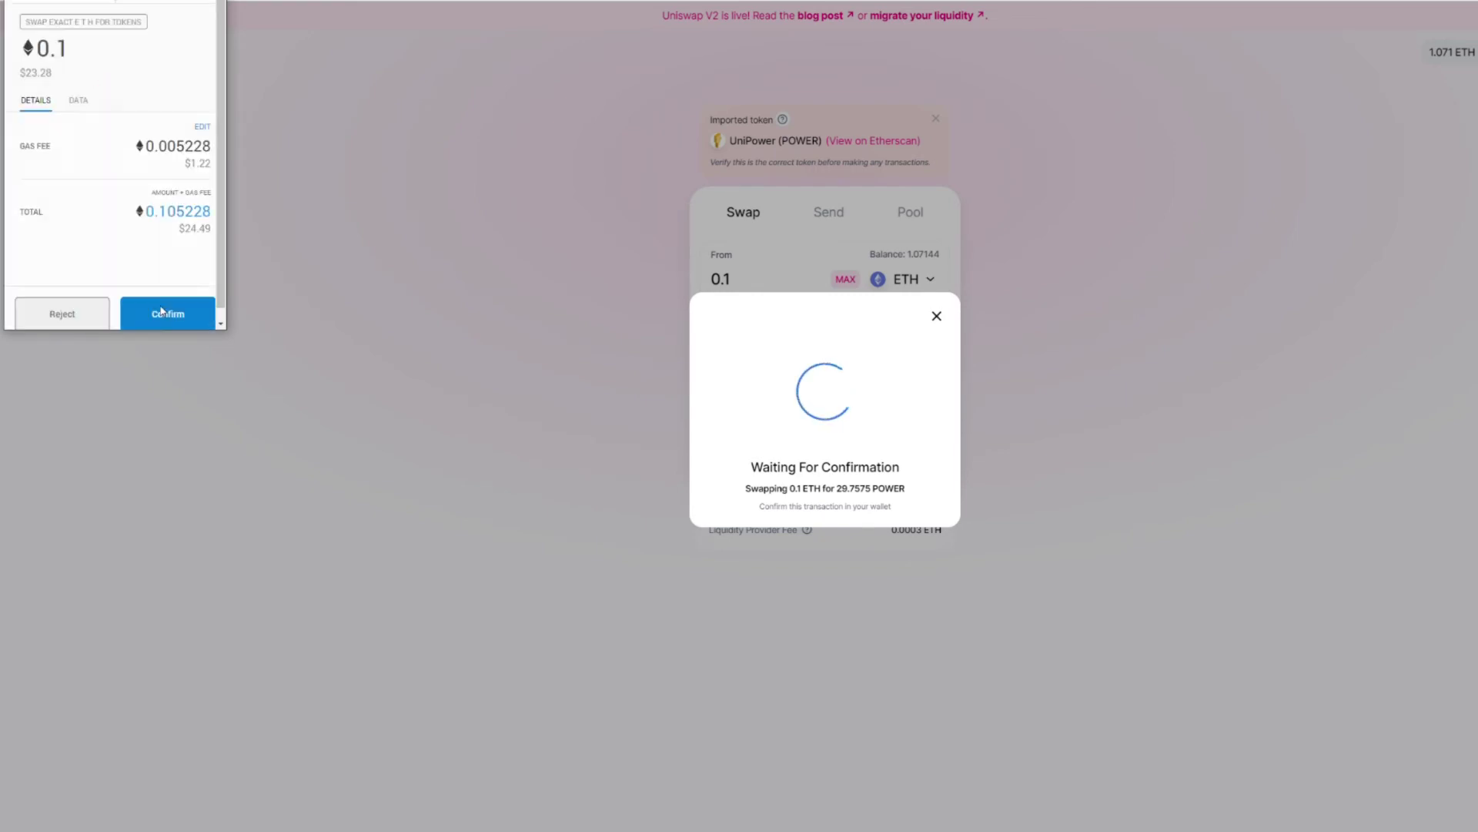
{"action": "left_click", "coordinate": [177, 318]}
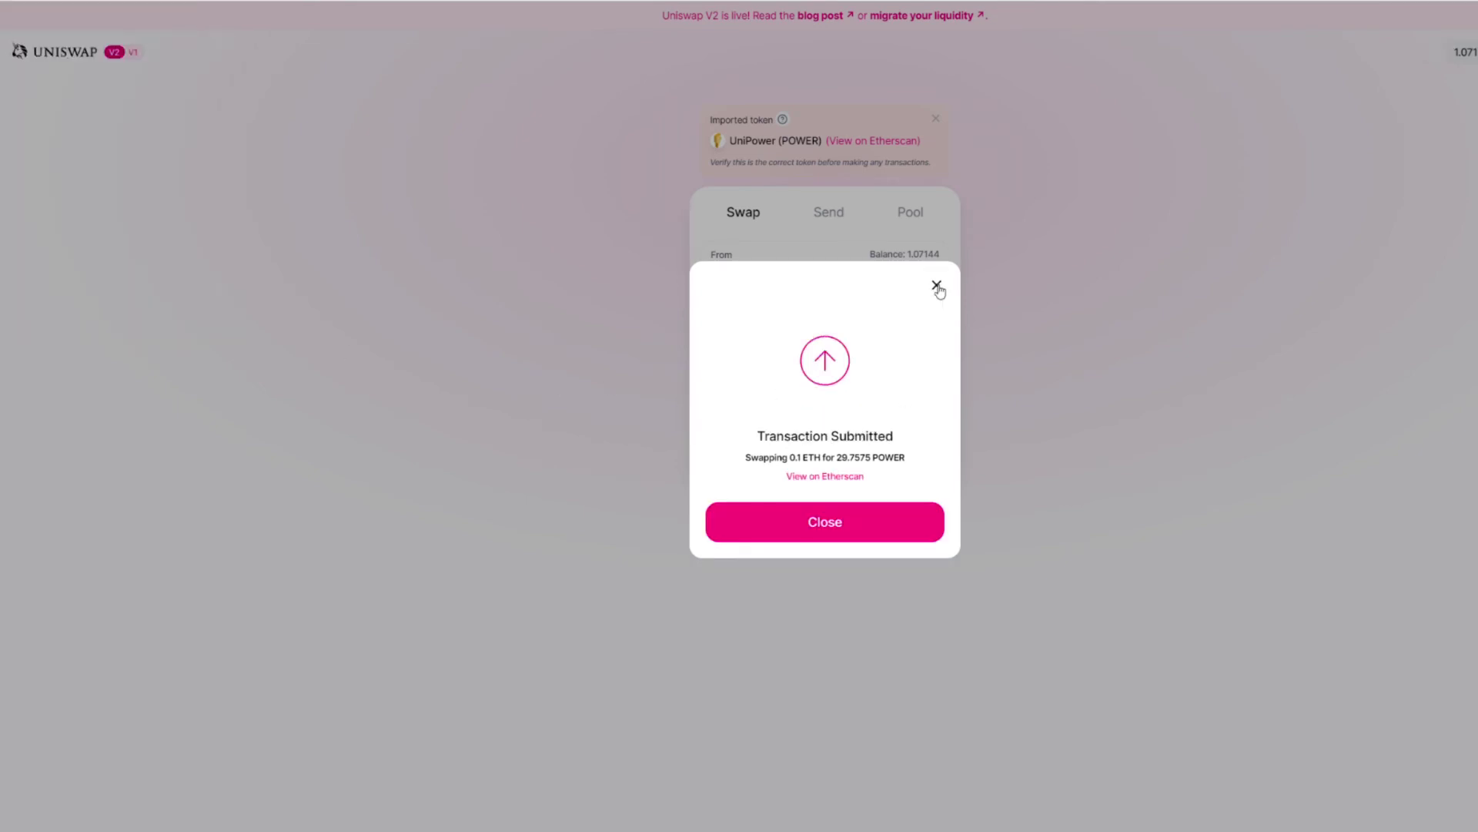
{"action": "left_click", "coordinate": [936, 286]}
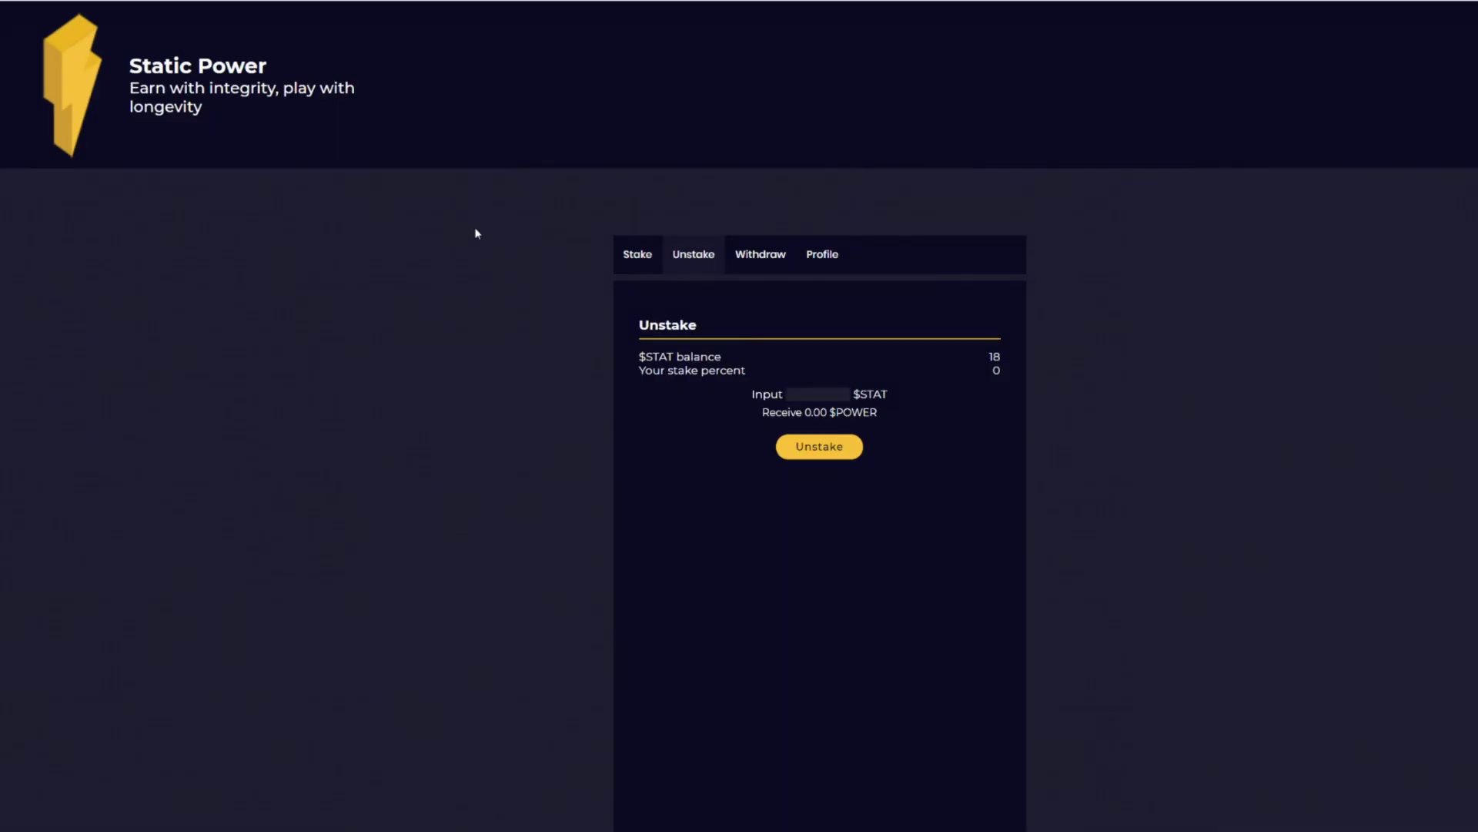
On the Static Power site, review the form for staking POWER and return to the Unstake form
{"action": "left_click", "coordinate": [647, 262]}
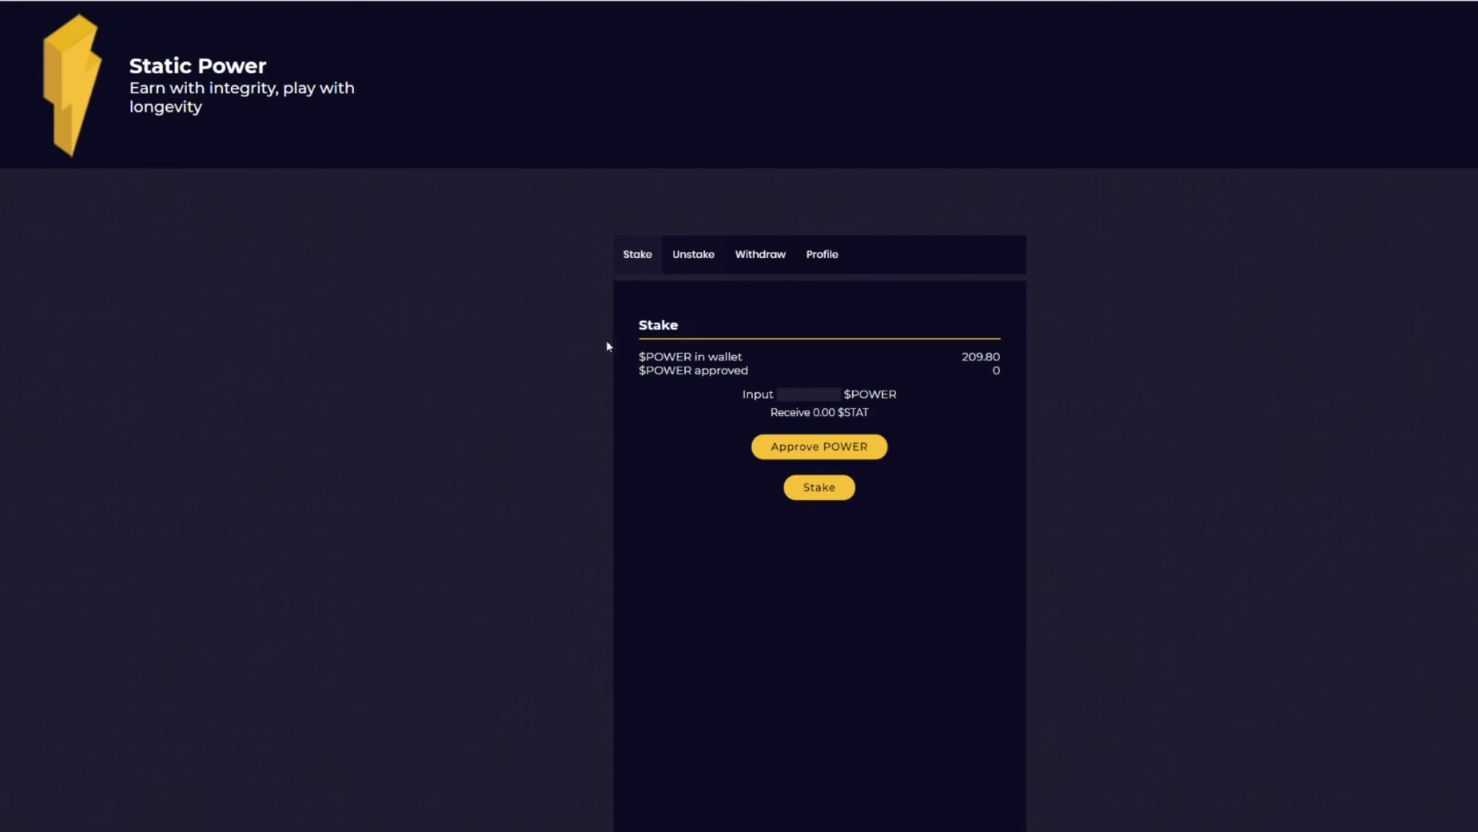
{"action": "left_click", "coordinate": [824, 391]}
{"action": "left_click", "coordinate": [712, 270]}
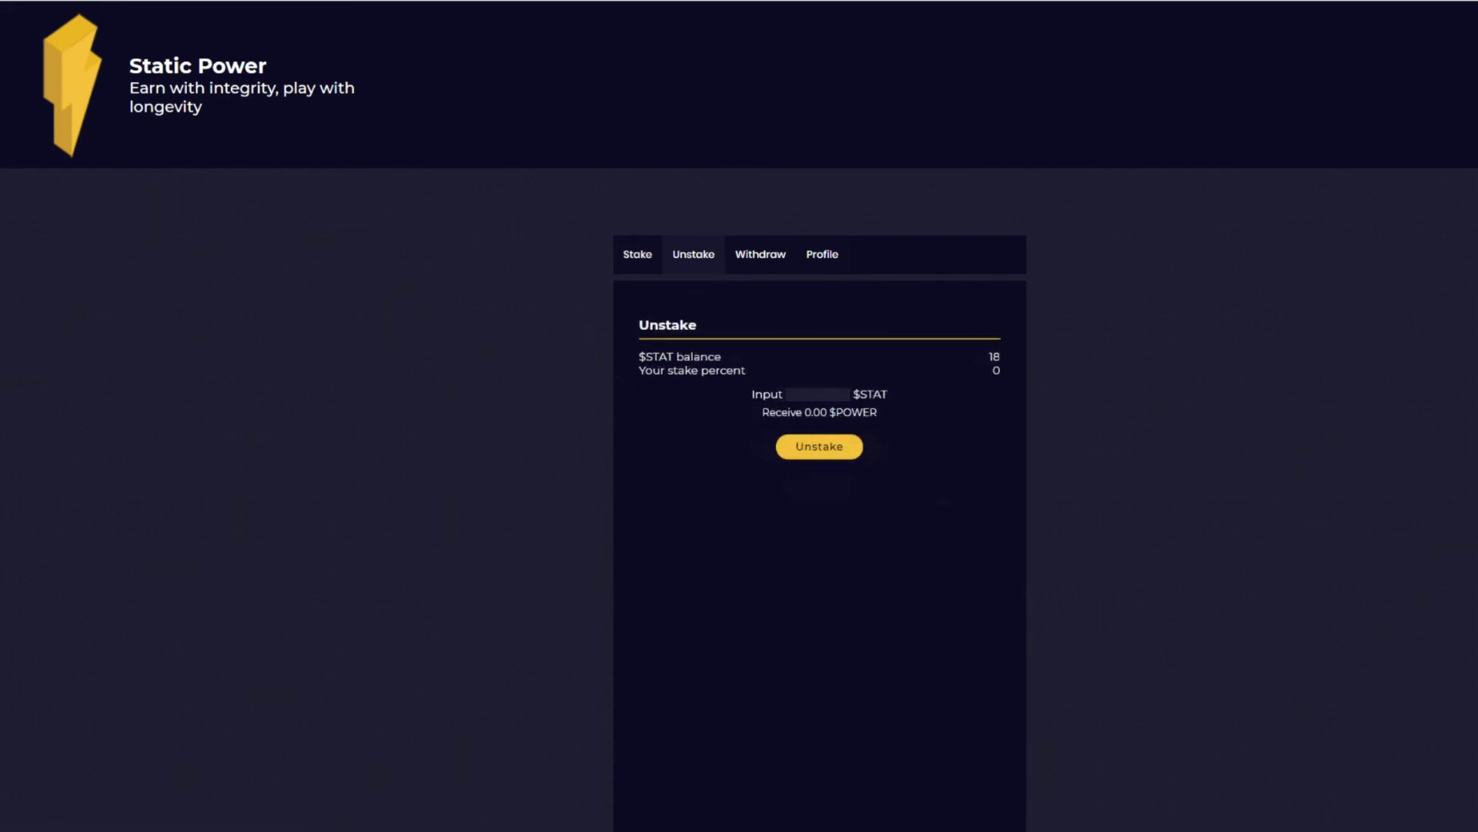
Review the Withdraw, Stake and Unstake forms for the POWER dividends, wallet and STAT balances, ending on the Withdraw form
{"action": "left_click", "coordinate": [760, 256]}
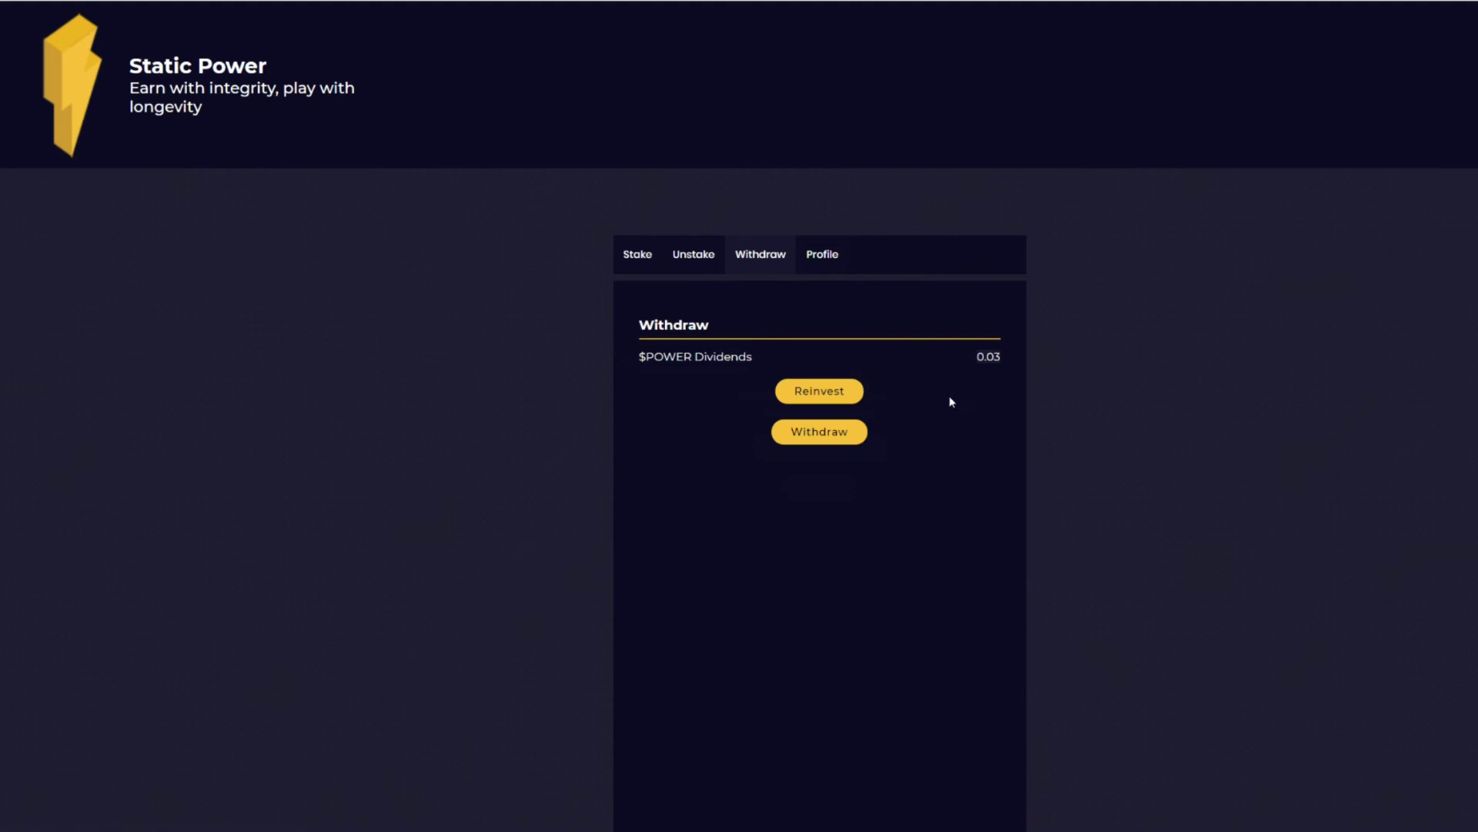
{"action": "left_click", "coordinate": [637, 257]}
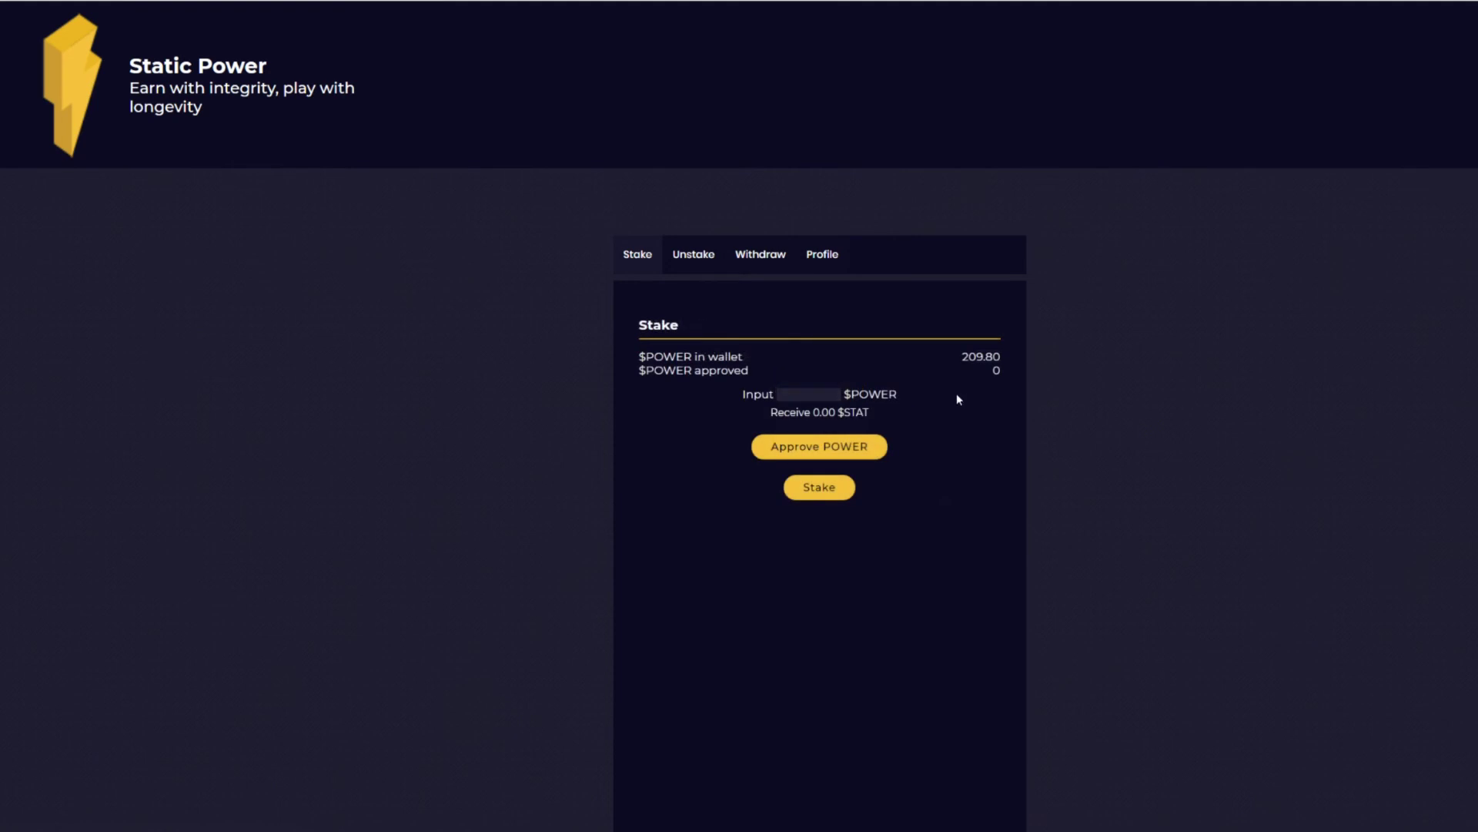
{"action": "left_click", "coordinate": [694, 256]}
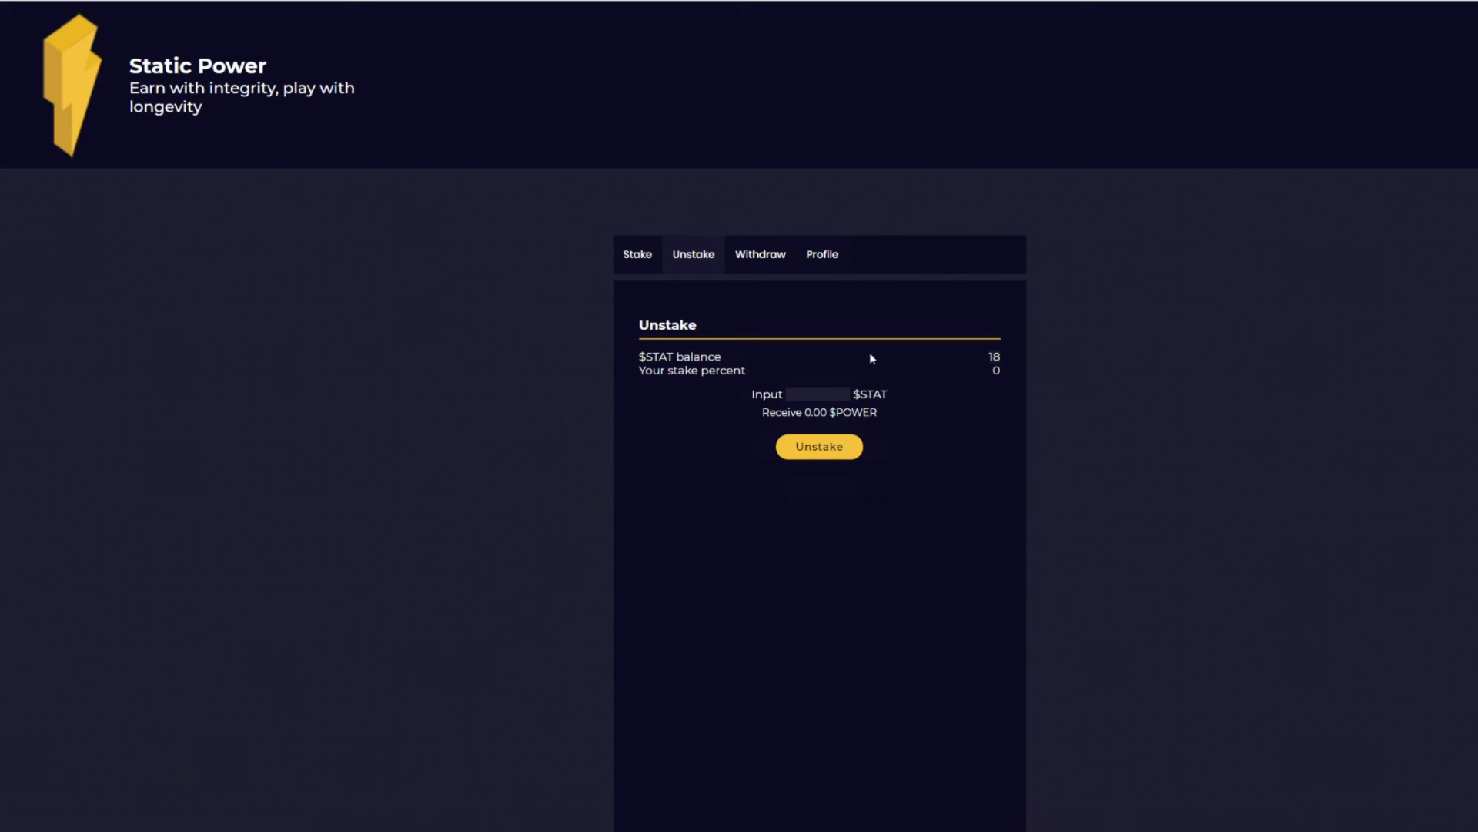
{"action": "left_click", "coordinate": [754, 262]}
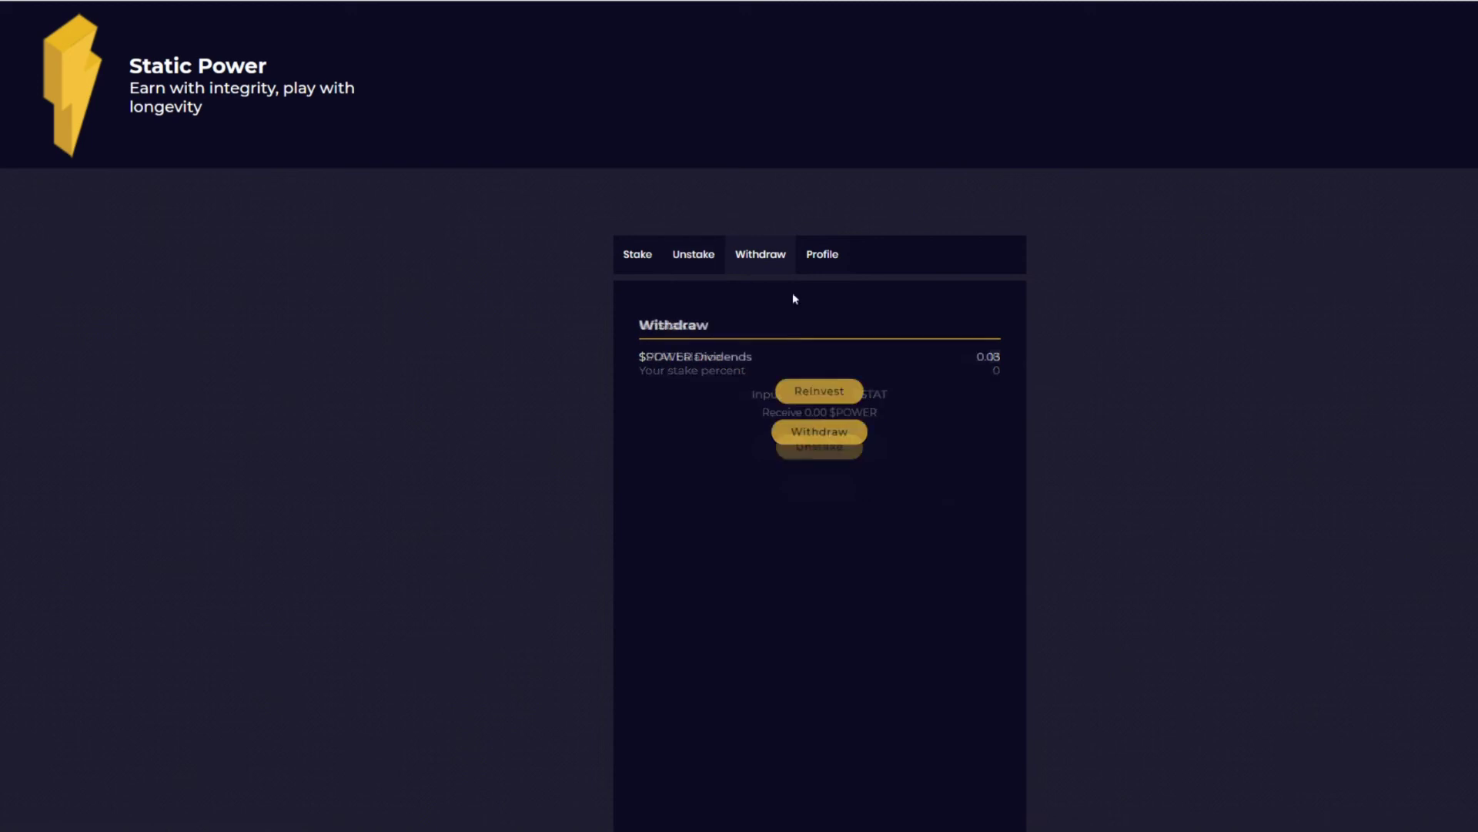
{"action": "left_click", "coordinate": [689, 260]}
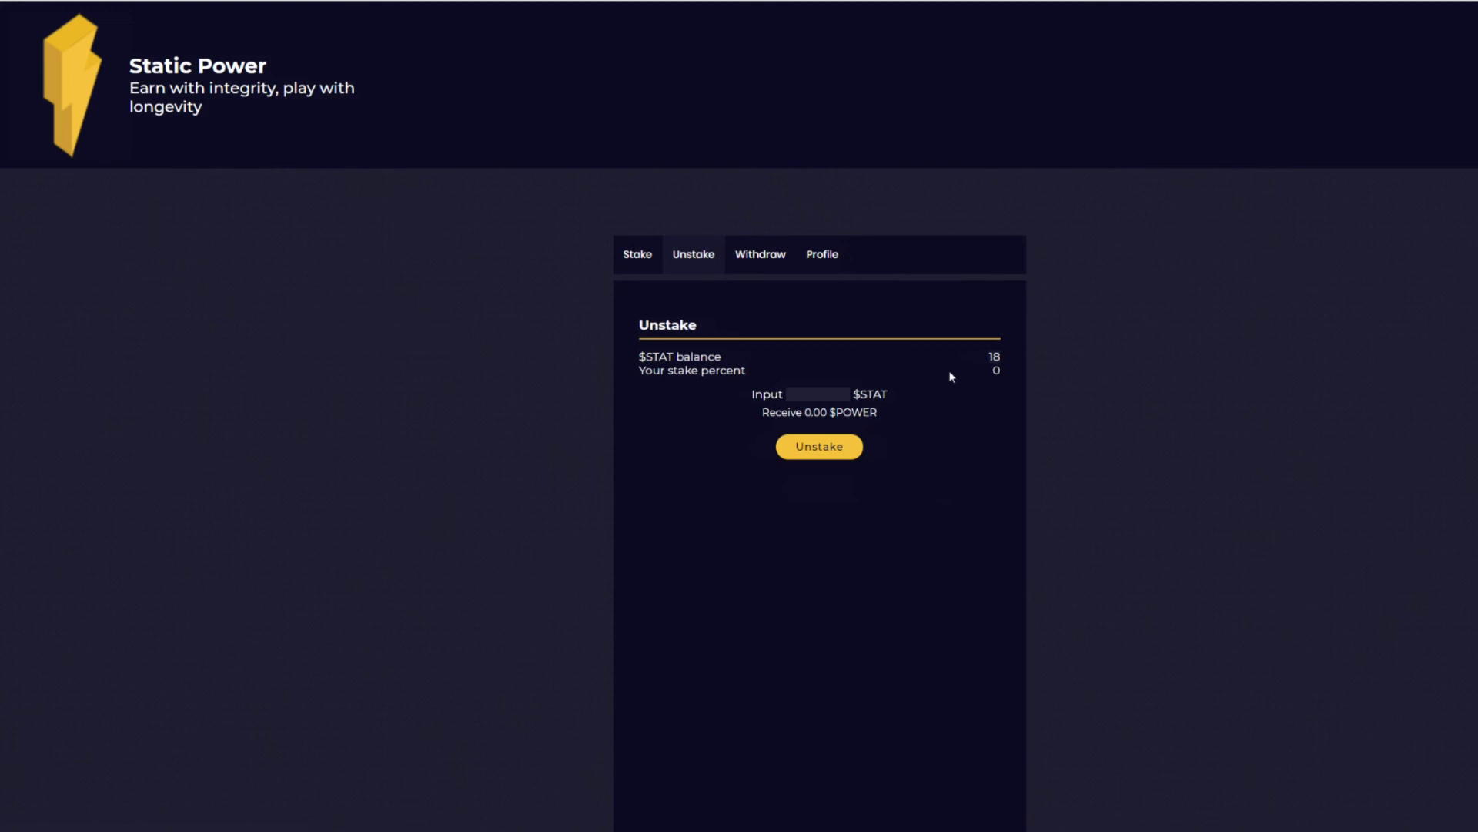
{"action": "left_click", "coordinate": [766, 266]}
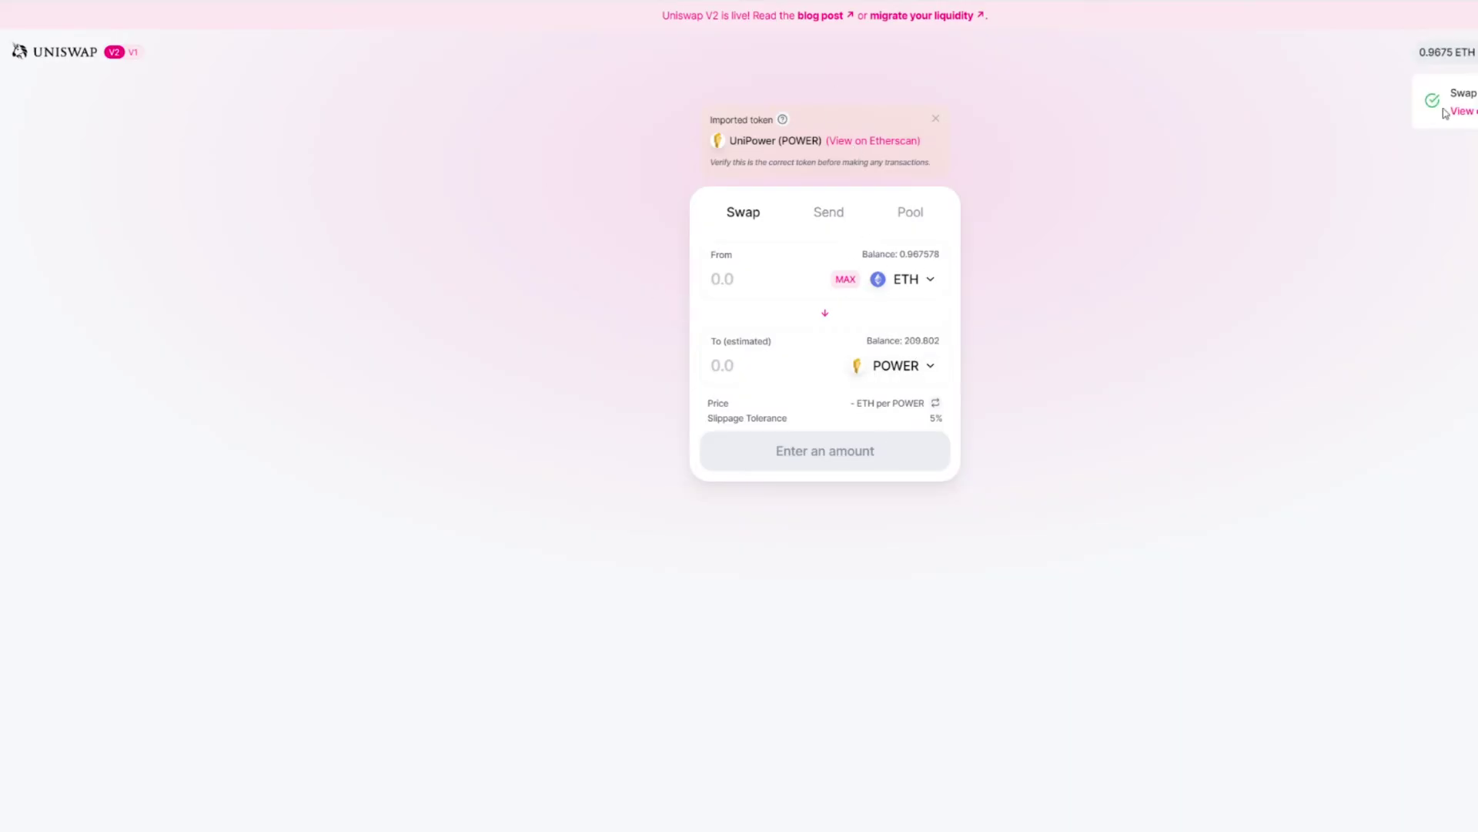
On Uniswap, reverse the swap to exchange POWER for ETH and set the amount to 28.3 POWER
{"action": "left_click_drag", "start_coordinate": [1451, 93], "coordinate": [1477, 93]}
{"action": "left_click", "coordinate": [824, 313]}
{"action": "left_click", "coordinate": [821, 279]}
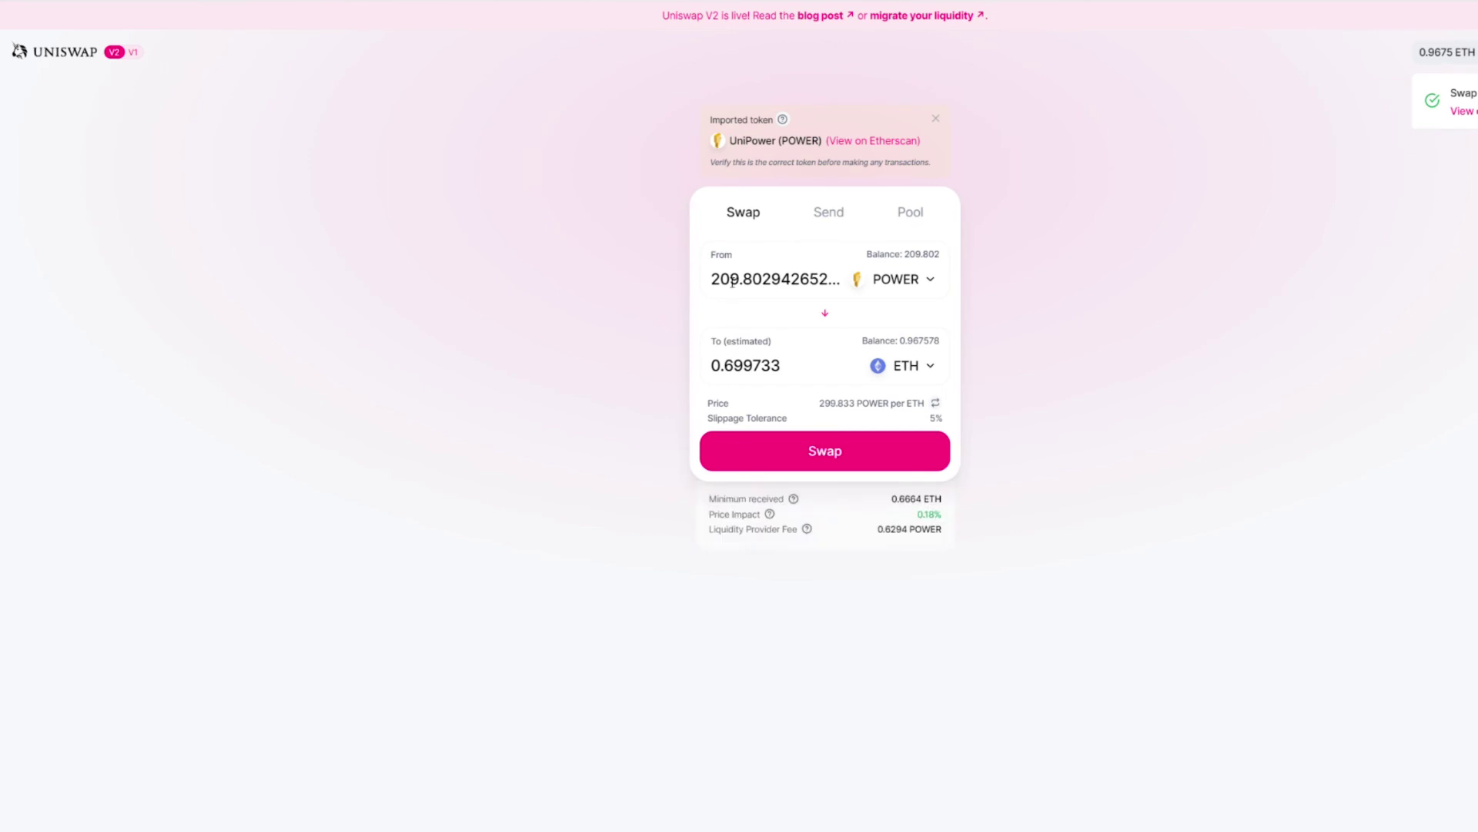
{"action": "left_click_drag", "start_coordinate": [712, 279], "coordinate": [957, 293]}
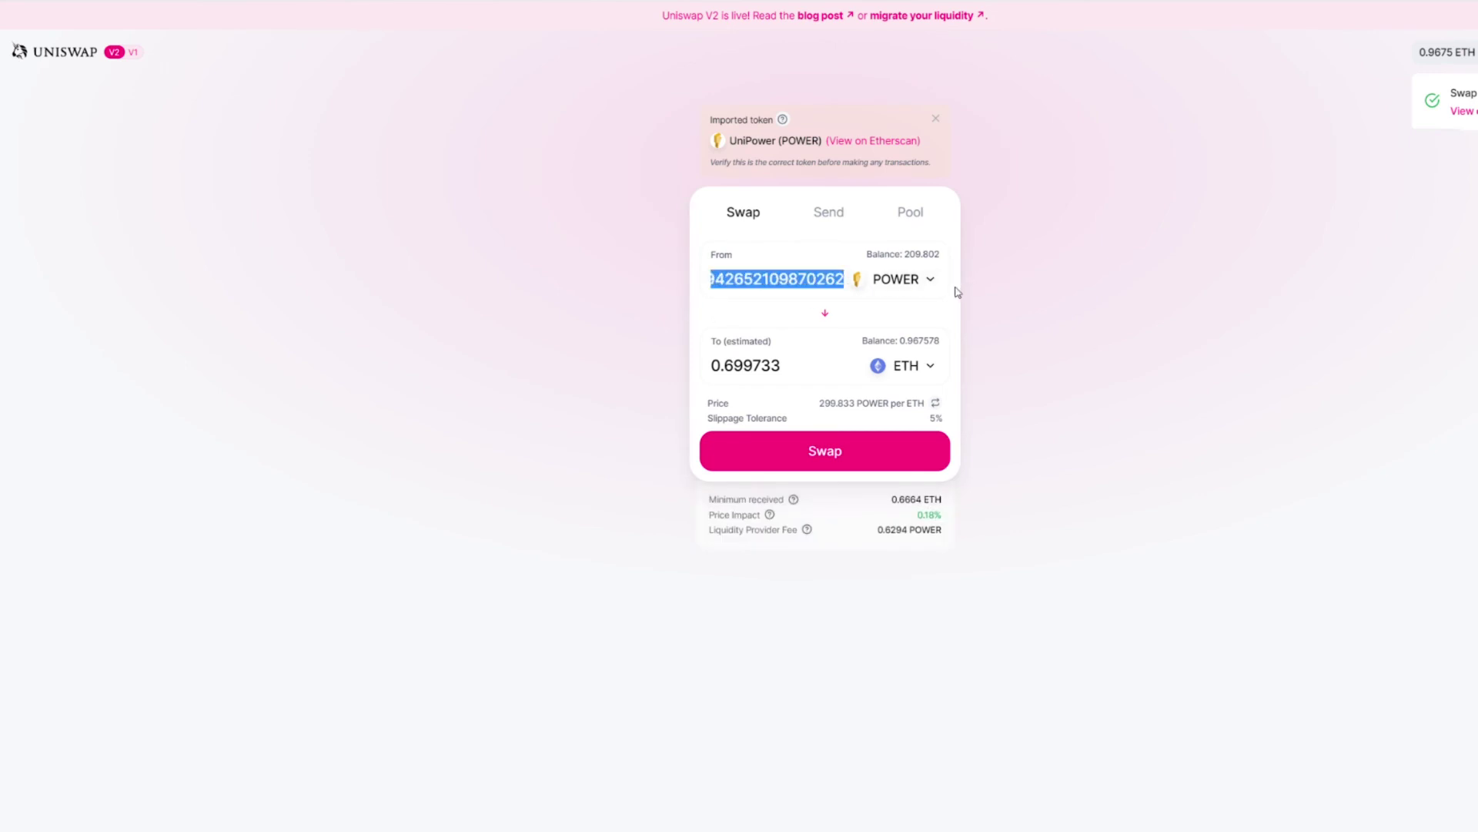
{"action": "type", "text": "28"}
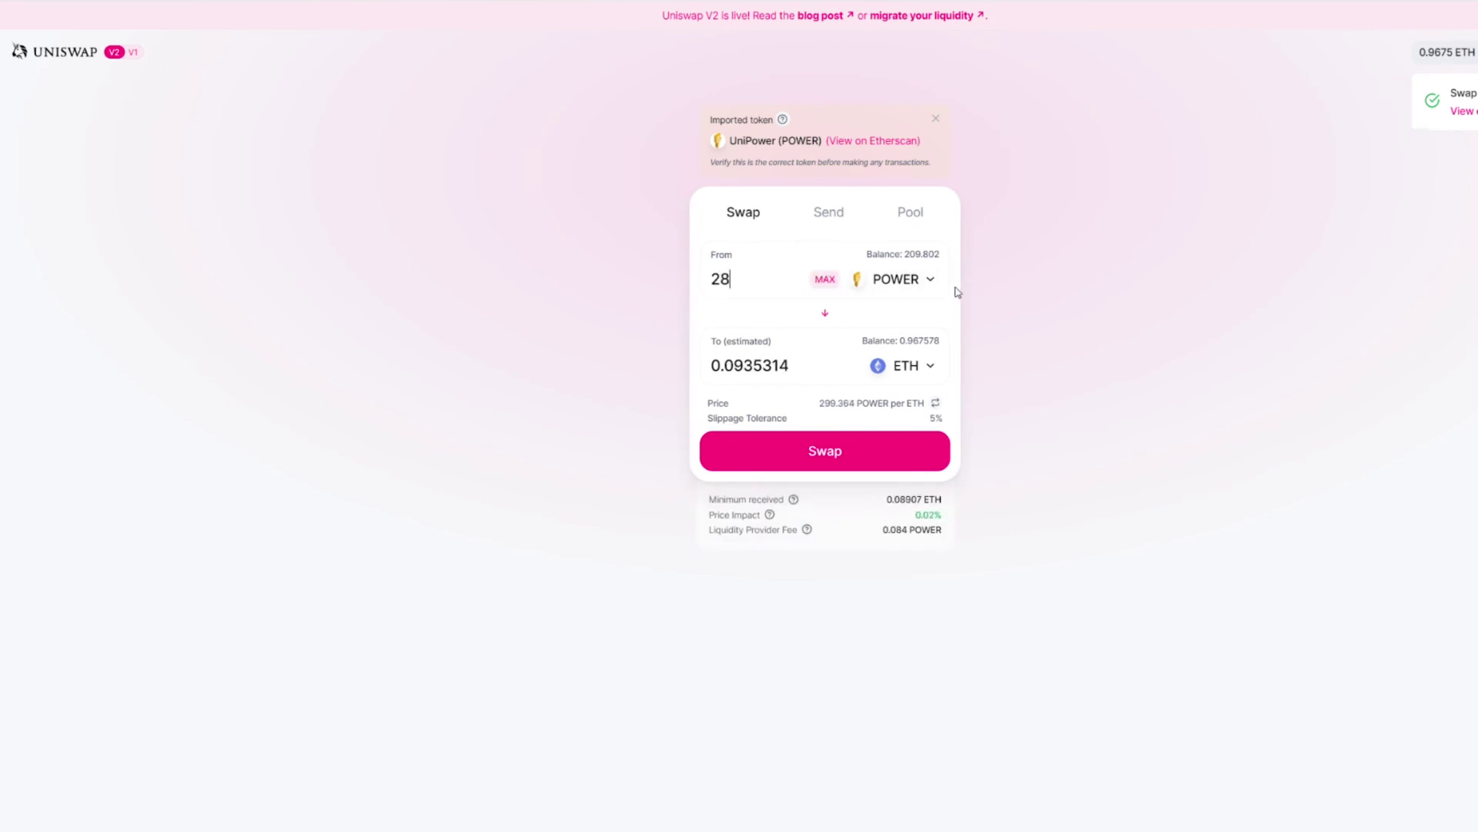
{"action": "type", "text": ".3"}
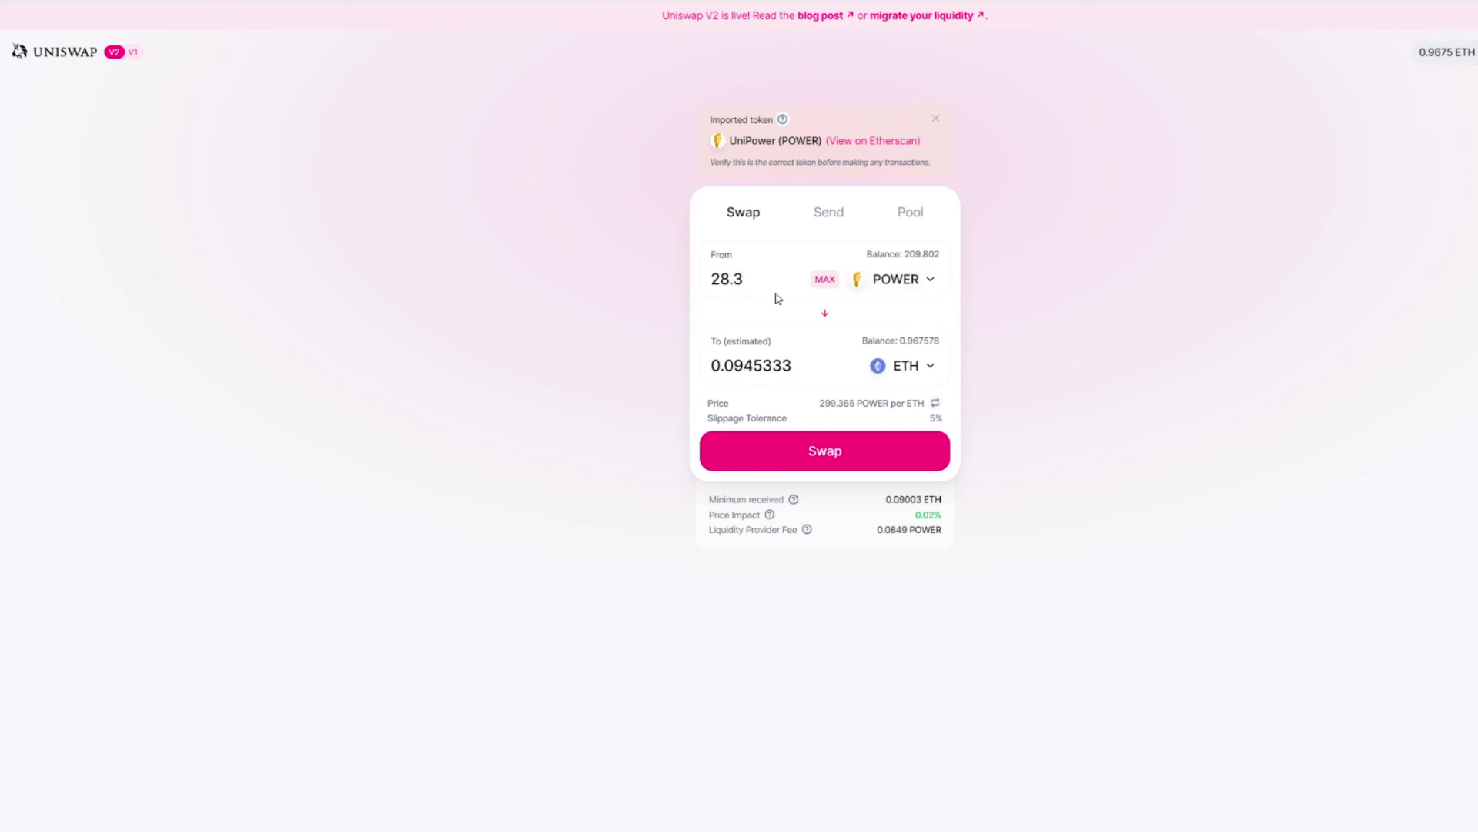
{"action": "left_click", "coordinate": [827, 309]}
{"action": "left_click", "coordinate": [827, 311]}
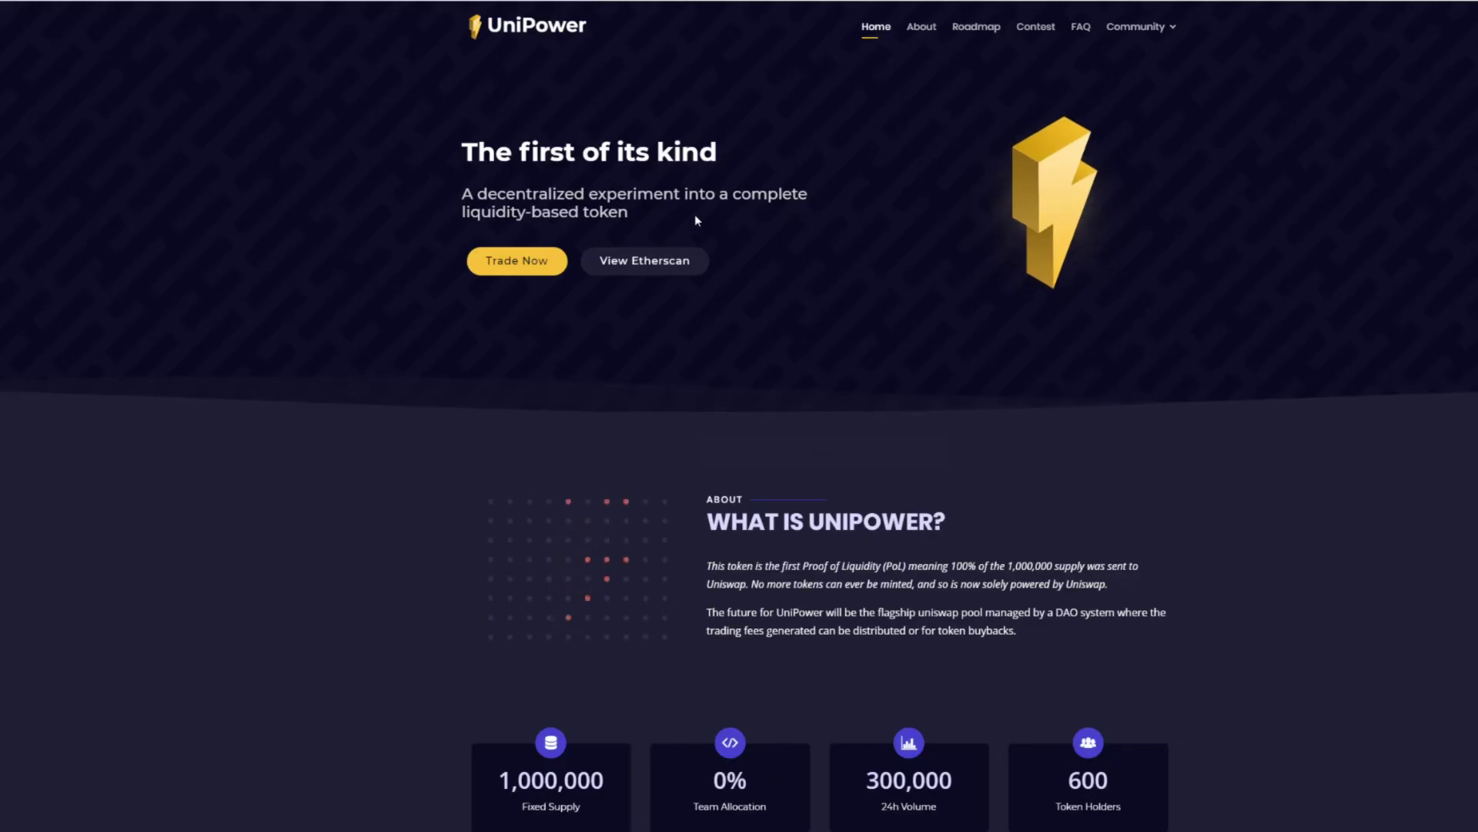
On the UniPower website, read the project description and the roadmap entries on the CoinGecko & CMC listing and decentralized liquidity
{"action": "scroll", "coordinate": [995, 459], "scroll_direction": "down", "scroll_amount": 5}
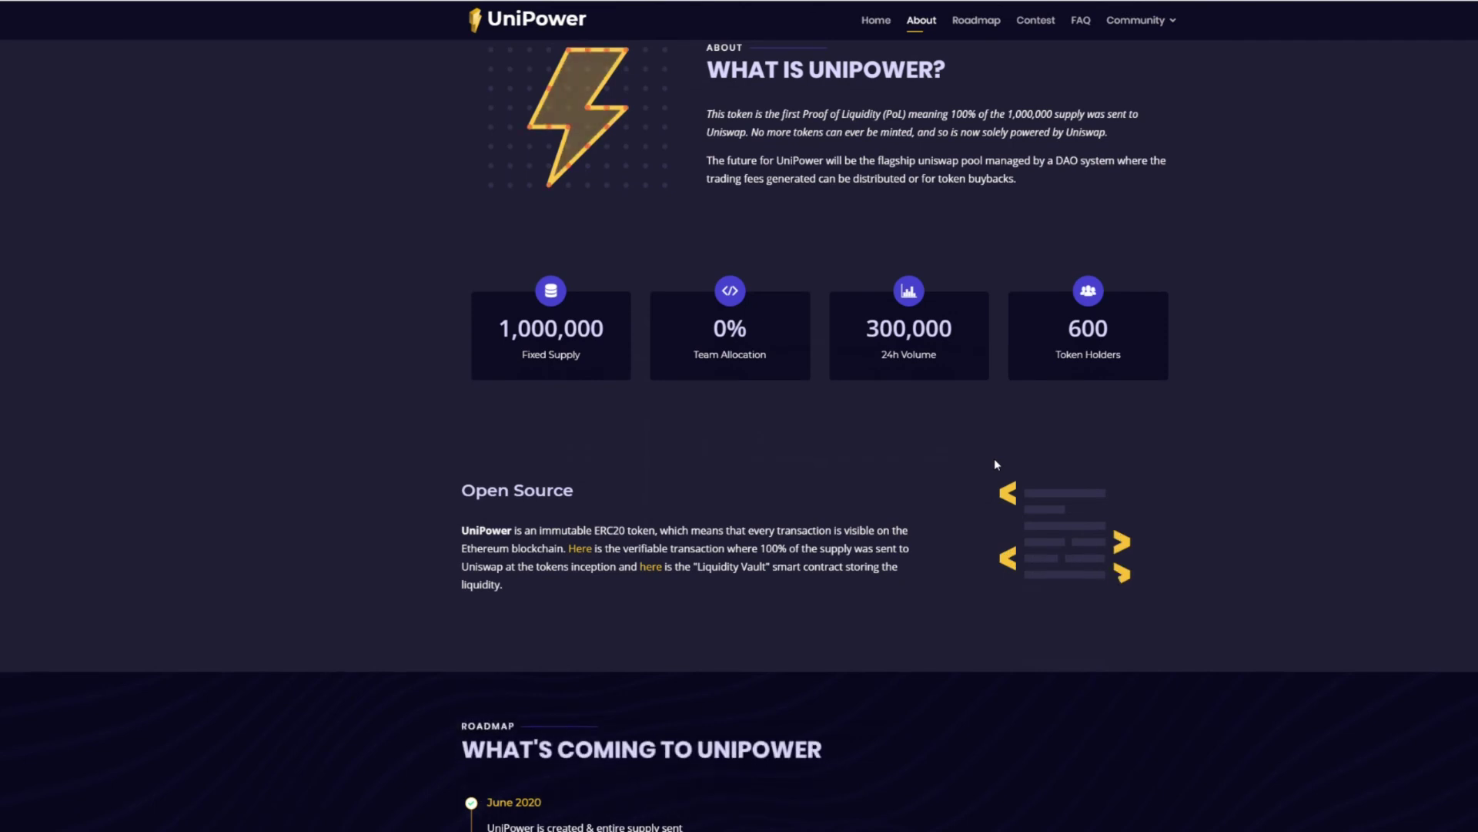
{"action": "scroll", "coordinate": [995, 459], "scroll_direction": "down", "scroll_amount": 1}
{"action": "scroll", "coordinate": [995, 459], "scroll_direction": "down", "scroll_amount": 4}
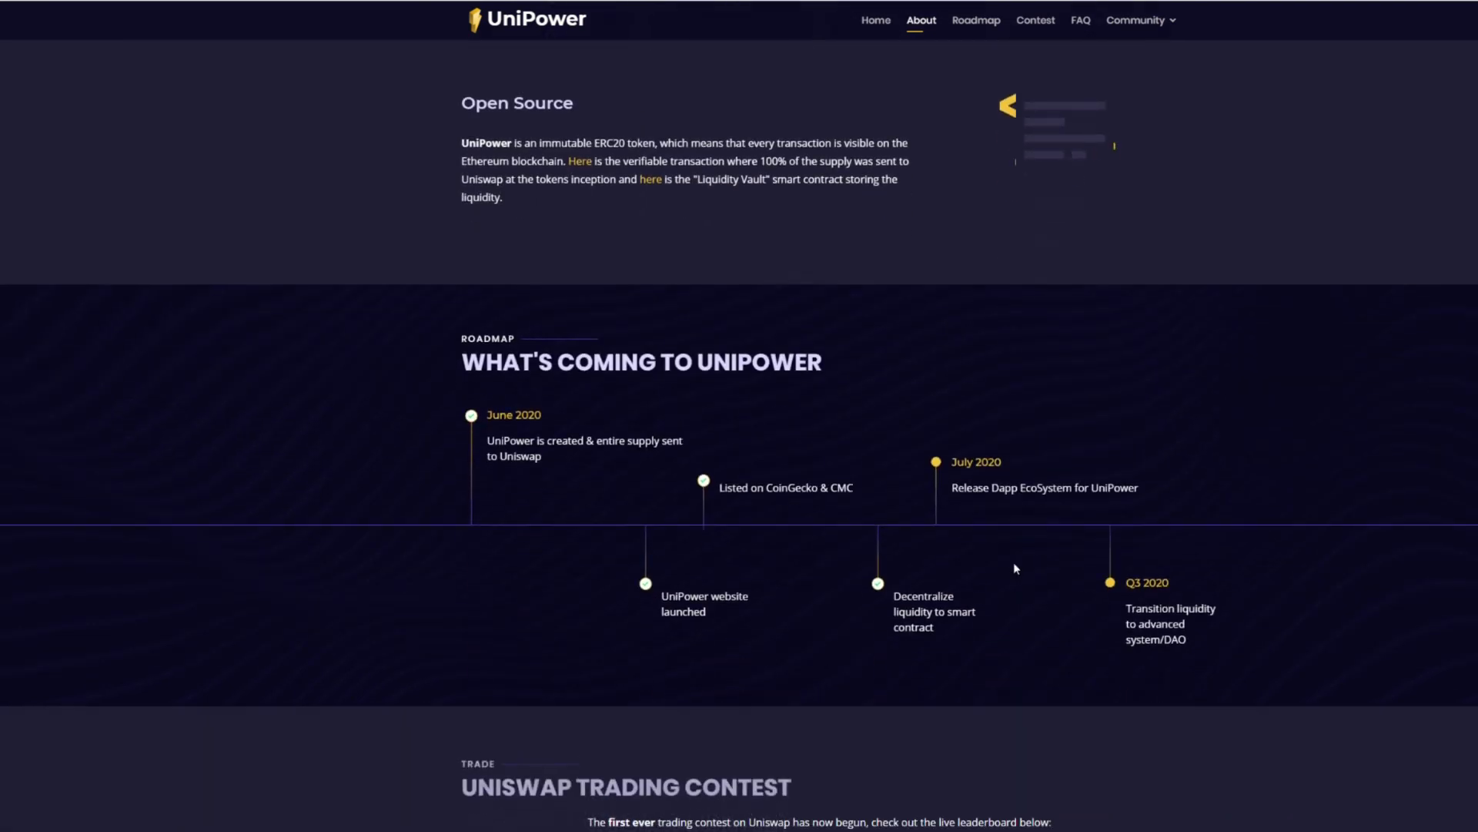
{"action": "left_click_drag", "start_coordinate": [757, 494], "coordinate": [874, 488]}
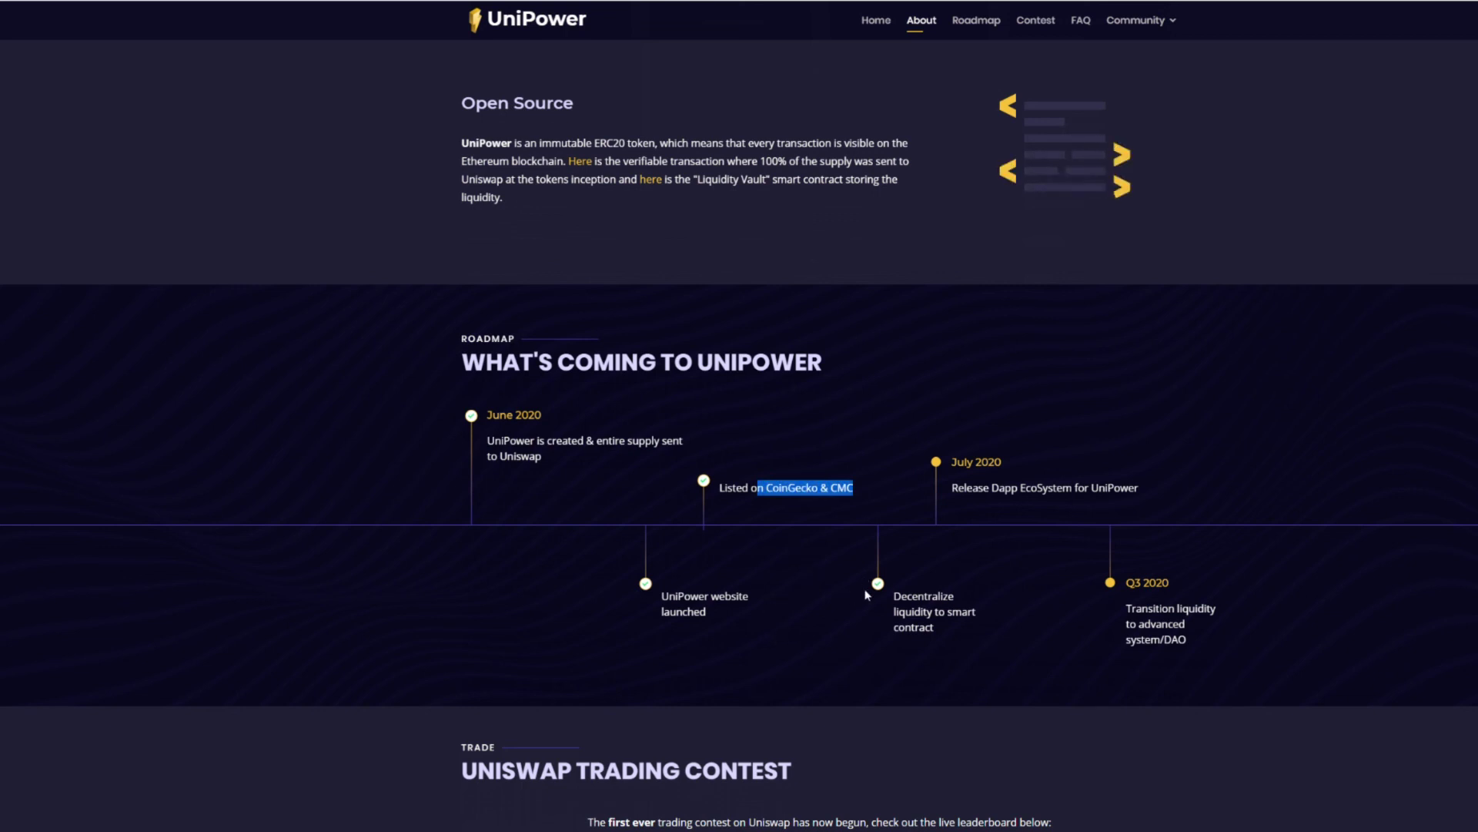
{"action": "left_click_drag", "start_coordinate": [901, 597], "coordinate": [966, 631]}
{"action": "left_click", "coordinate": [918, 307]}
{"action": "scroll", "coordinate": [927, 267], "scroll_direction": "up", "scroll_amount": 7}
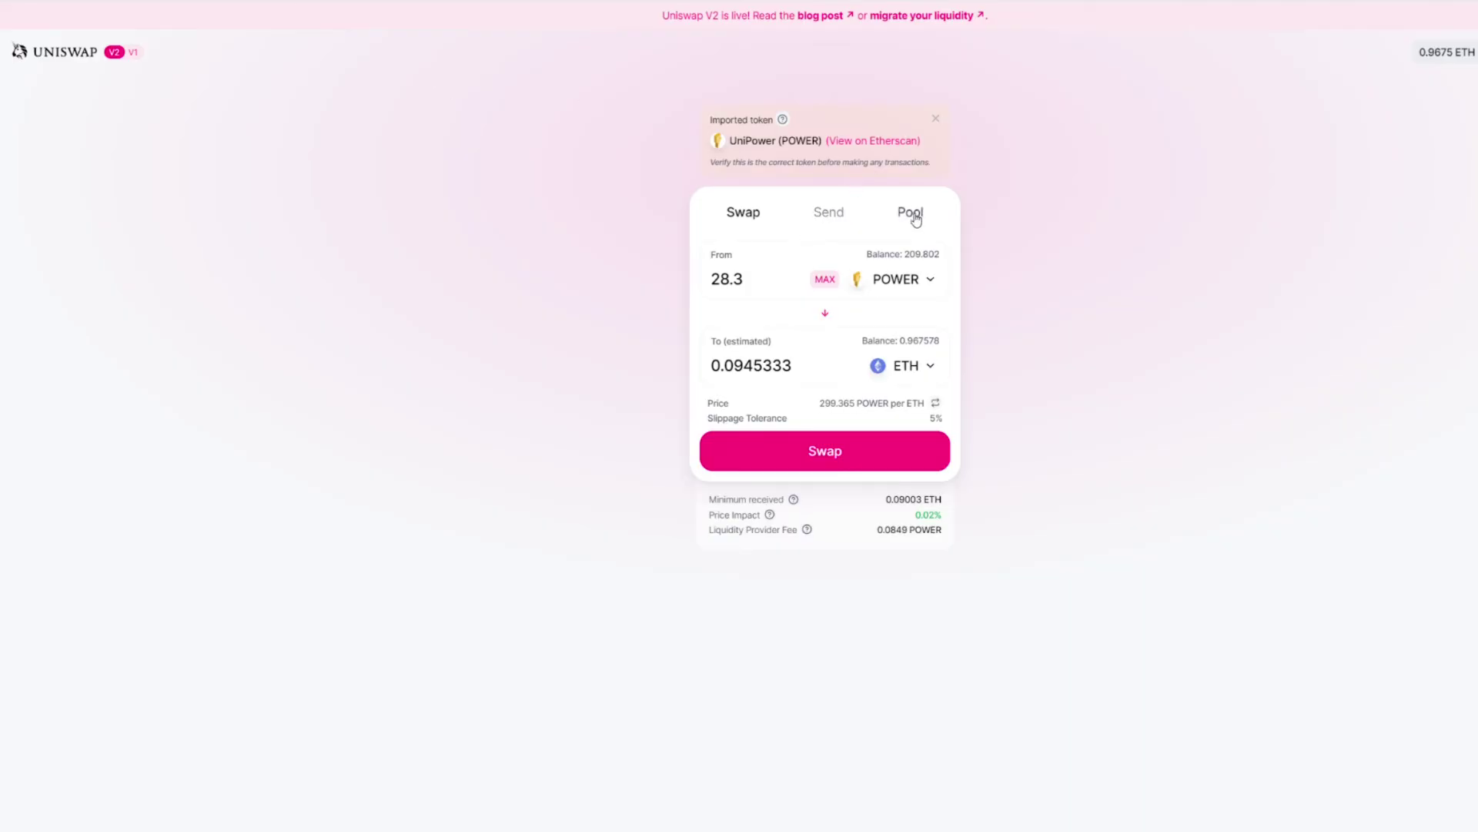
On Uniswap, check the liquidity pools joined by the wallet and return to the swap form
{"action": "left_click", "coordinate": [908, 218]}
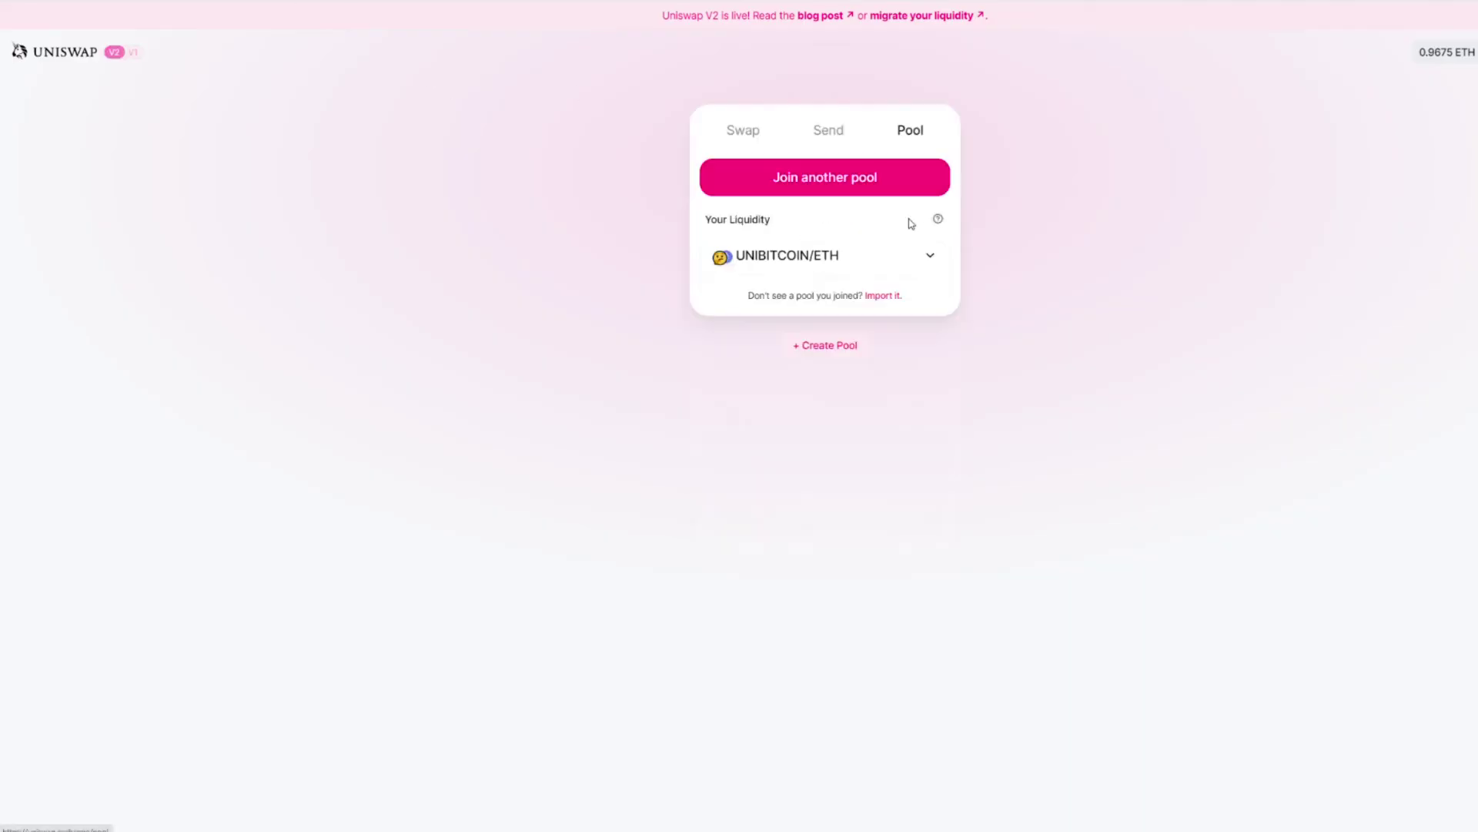
{"action": "left_click", "coordinate": [737, 138]}
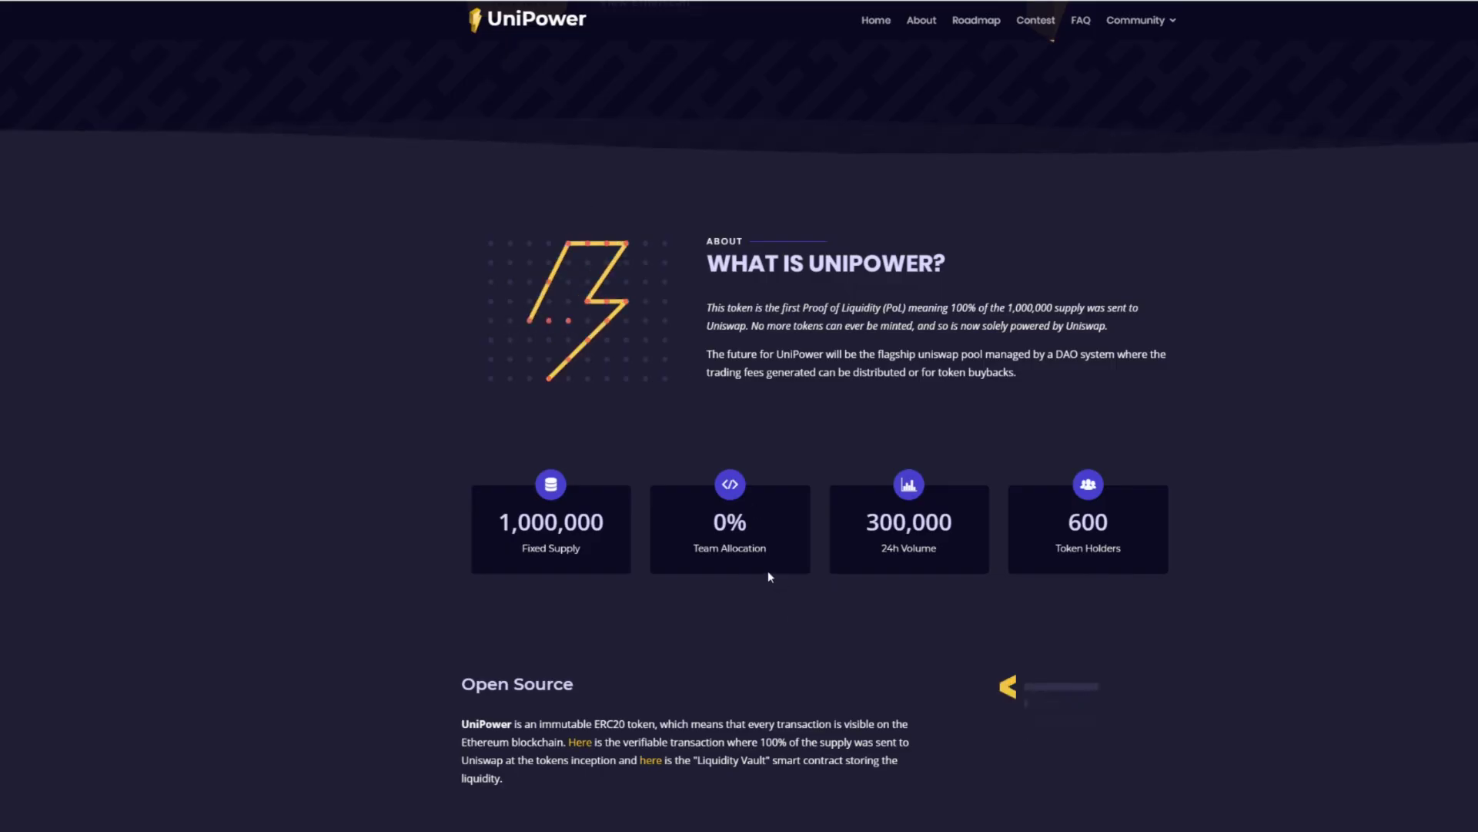
On the UniPower website, examine the Liquidity Vault smart contract text and the plan for a DAO distributing trading fees
{"action": "scroll", "coordinate": [768, 577], "scroll_direction": "down", "scroll_amount": 3}
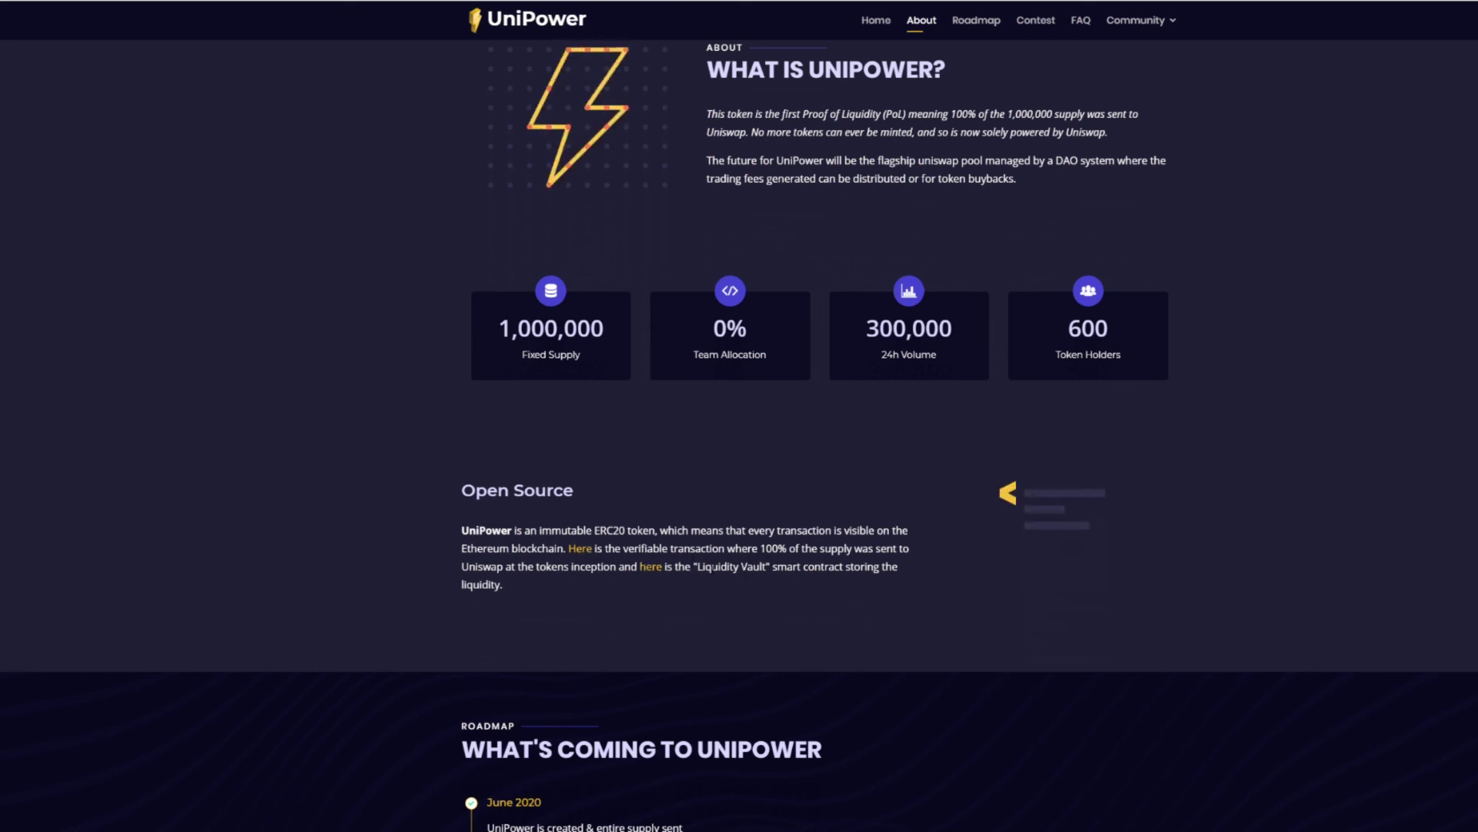
{"action": "left_click_drag", "start_coordinate": [778, 567], "coordinate": [915, 569]}
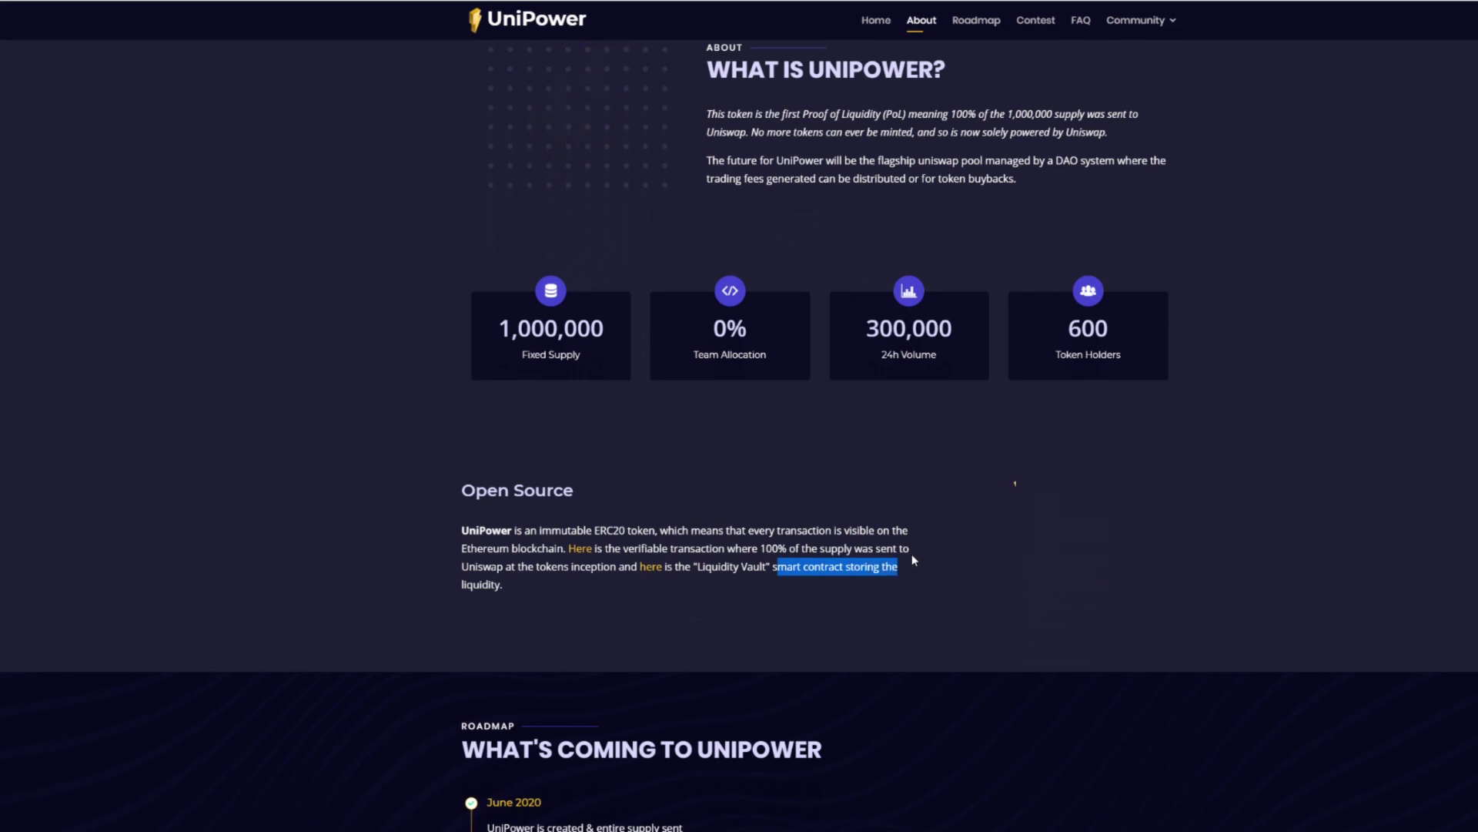
{"action": "scroll", "coordinate": [982, 387], "scroll_direction": "up", "scroll_amount": 3}
{"action": "mouse_move", "coordinate": [1033, 418]}
{"action": "left_mouse_down"}
{"action": "mouse_move", "coordinate": [1125, 422]}
{"action": "mouse_move", "coordinate": [1018, 437]}
{"action": "left_mouse_up"}
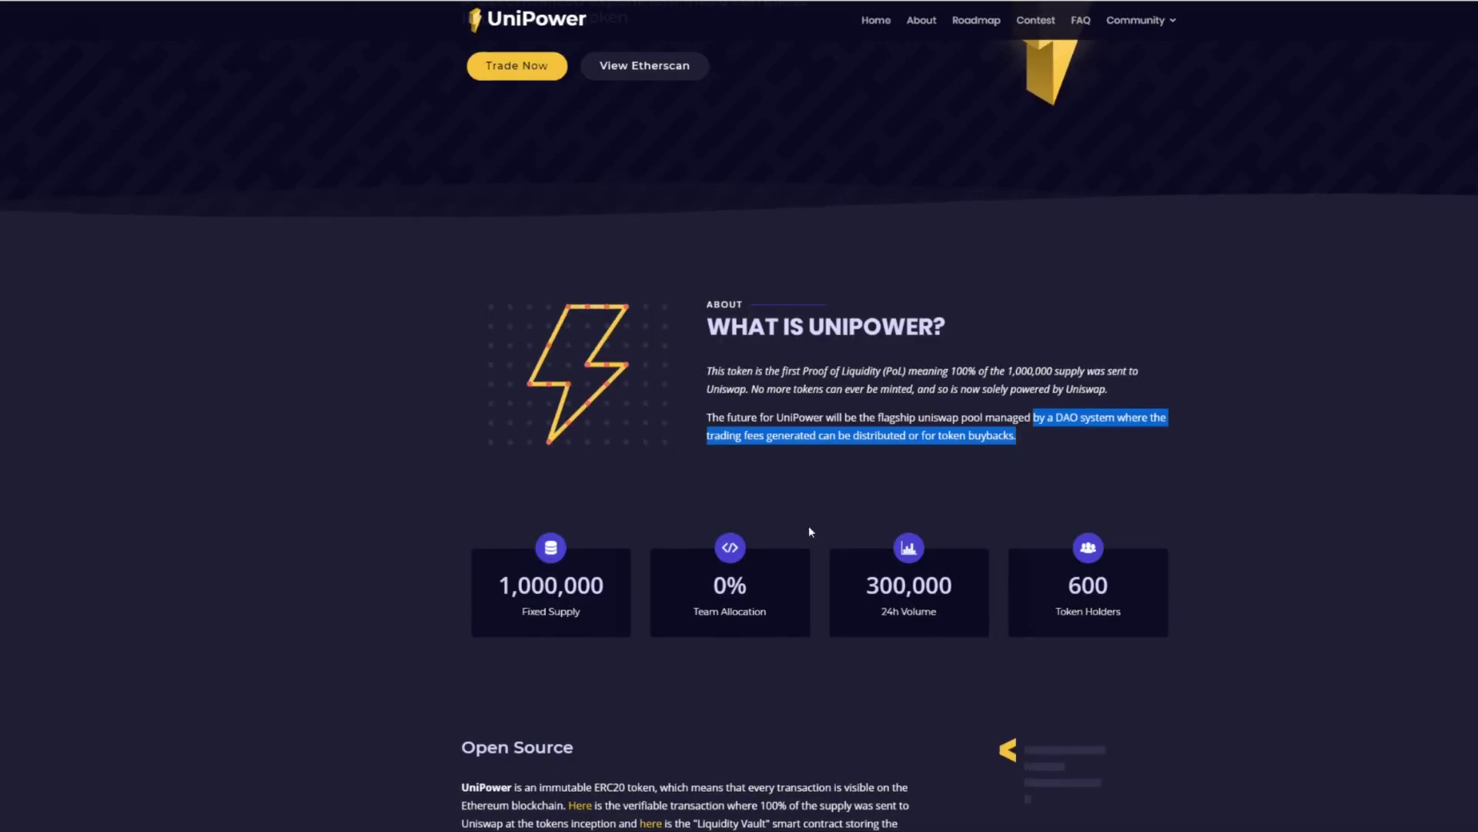
Review the UniPower roadmap and the Uniswap trading contest leaderboard, and return to the start of the home page
{"action": "scroll", "coordinate": [808, 525], "scroll_direction": "down", "scroll_amount": 3}
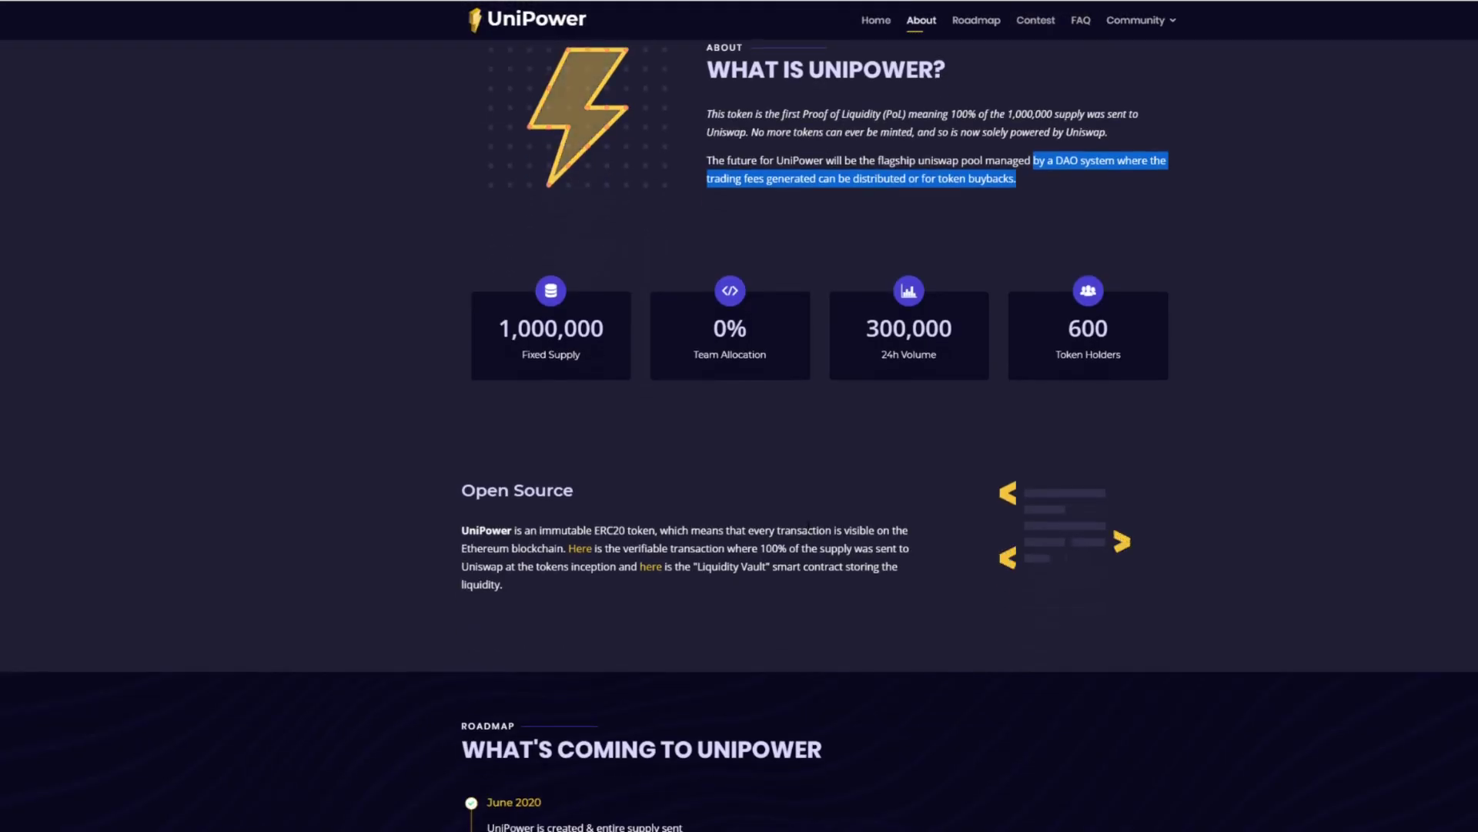
{"action": "scroll", "coordinate": [807, 525], "scroll_direction": "down", "scroll_amount": 4}
{"action": "scroll", "coordinate": [834, 528], "scroll_direction": "down", "scroll_amount": 3}
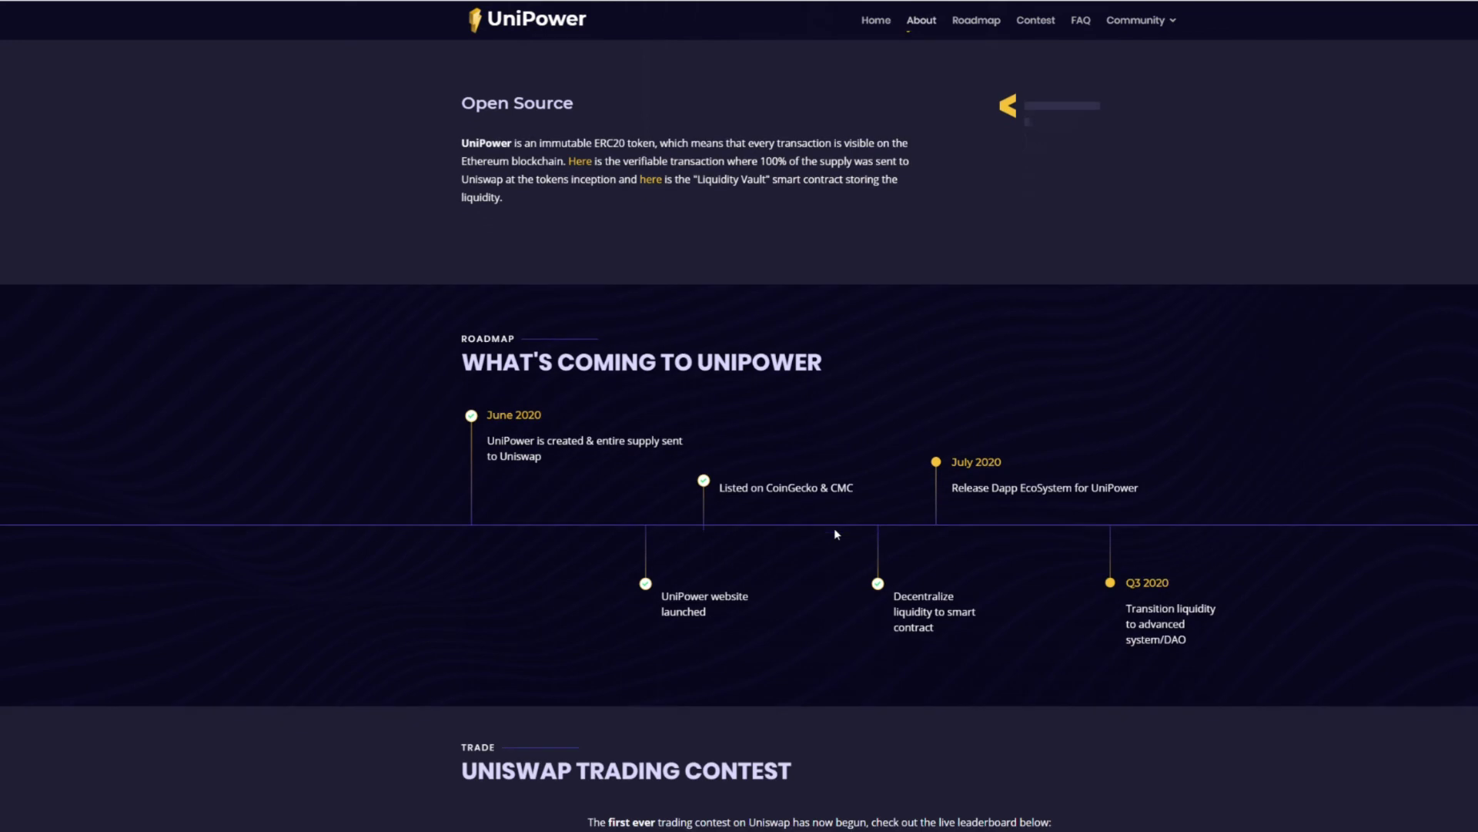
{"action": "scroll", "coordinate": [835, 531], "scroll_direction": "down", "scroll_amount": 3}
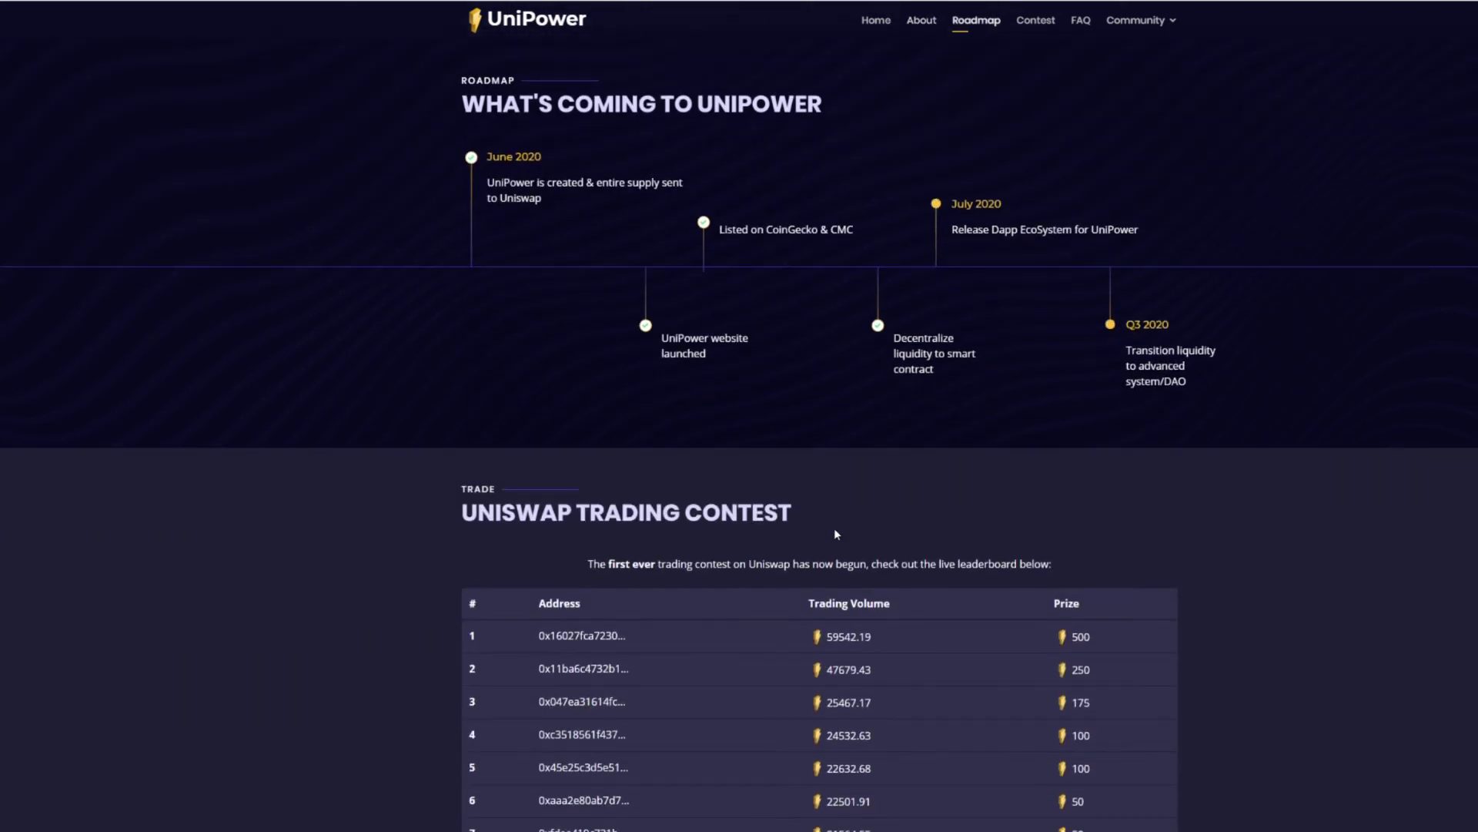
{"action": "scroll", "coordinate": [861, 521], "scroll_direction": "up", "scroll_amount": 1}
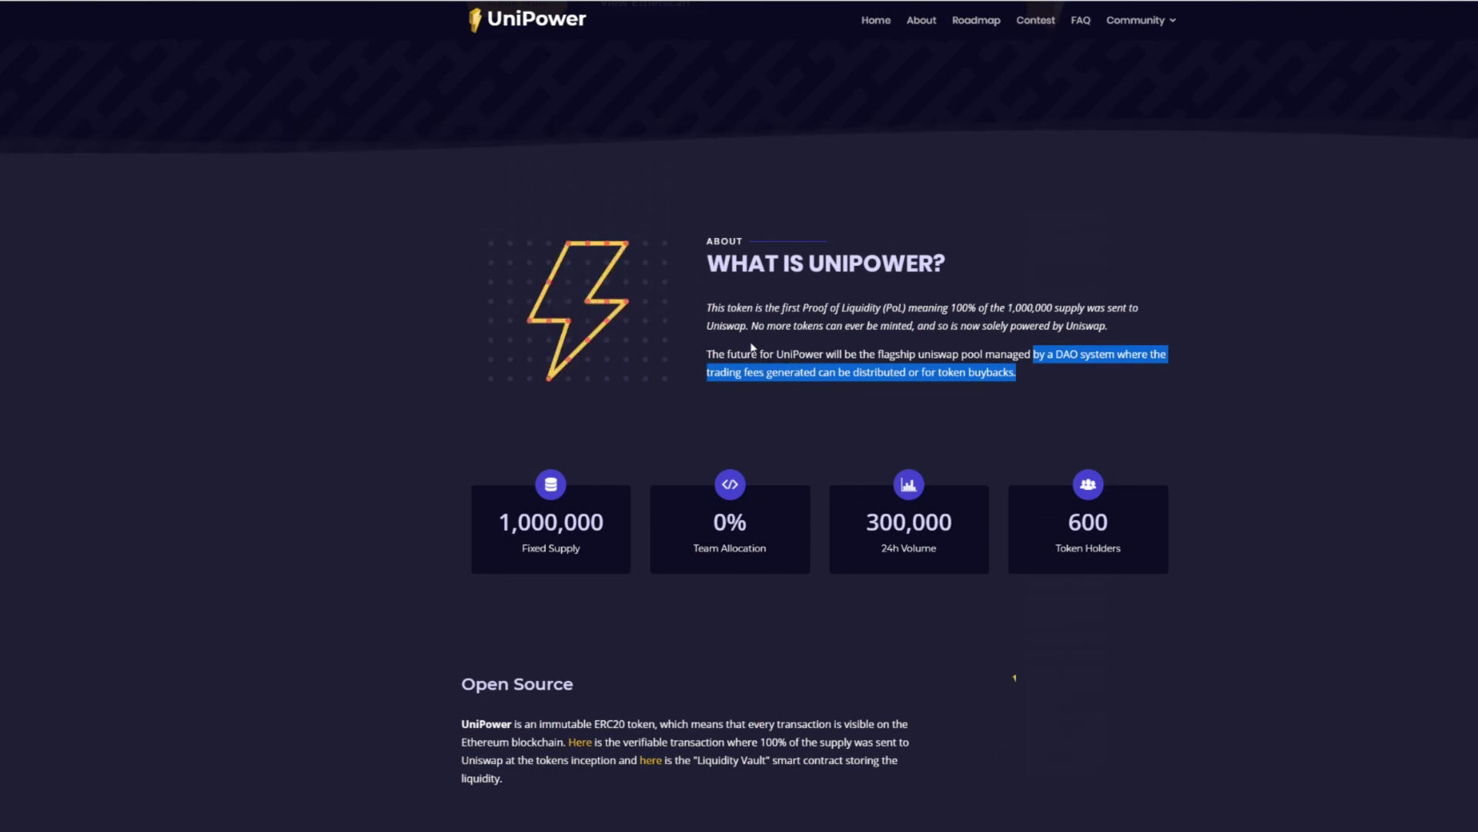
{"action": "scroll", "coordinate": [752, 347], "scroll_direction": "up", "scroll_amount": 3}
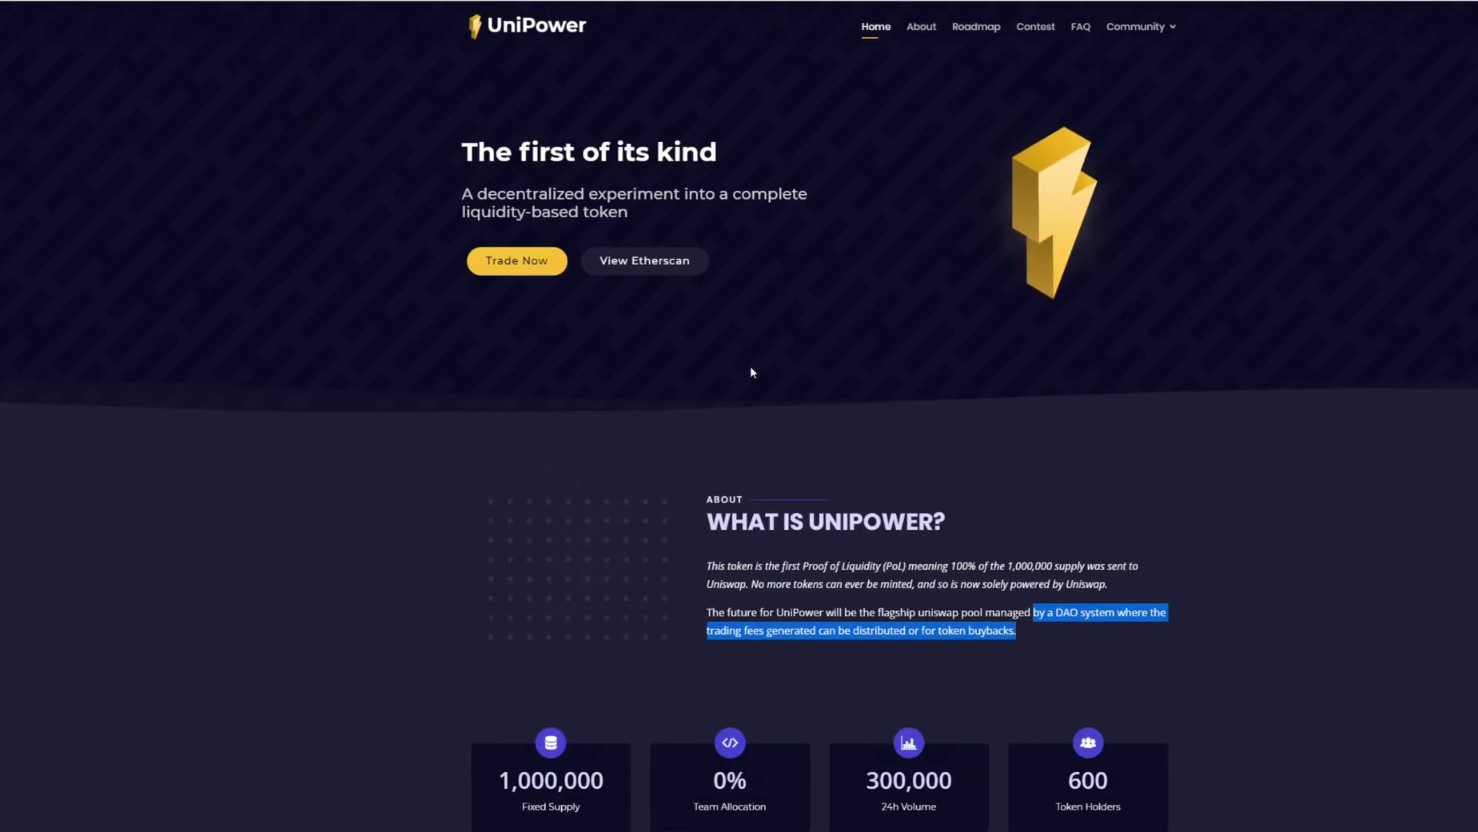